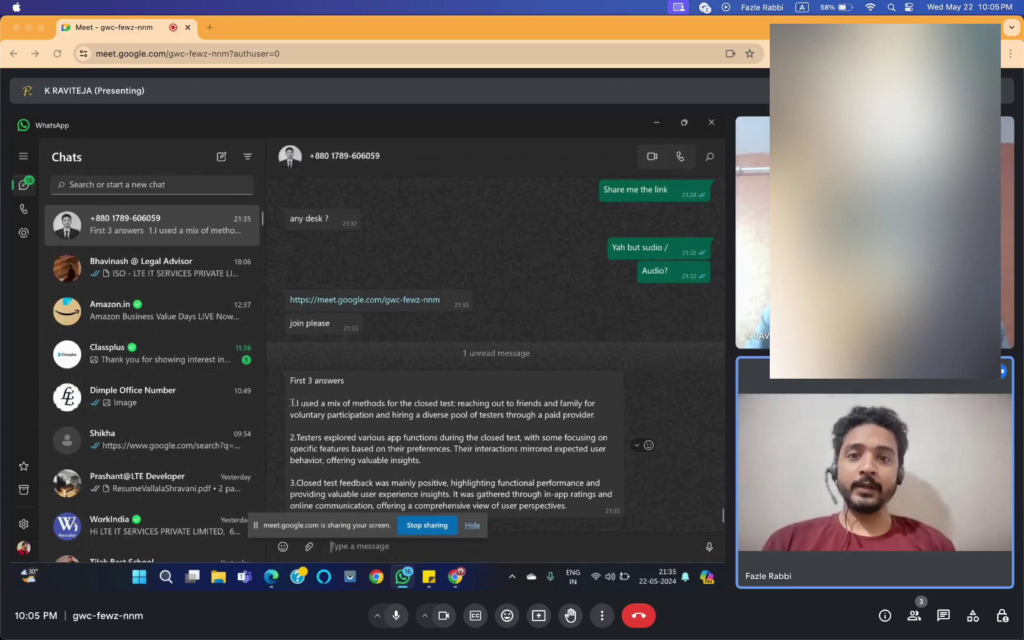
Copy the text of answer 1, about recruiting testers through friends, family and a paid provider, from the chat message
left_click_drag(292, 403, 467, 435)
left_click(301, 403)
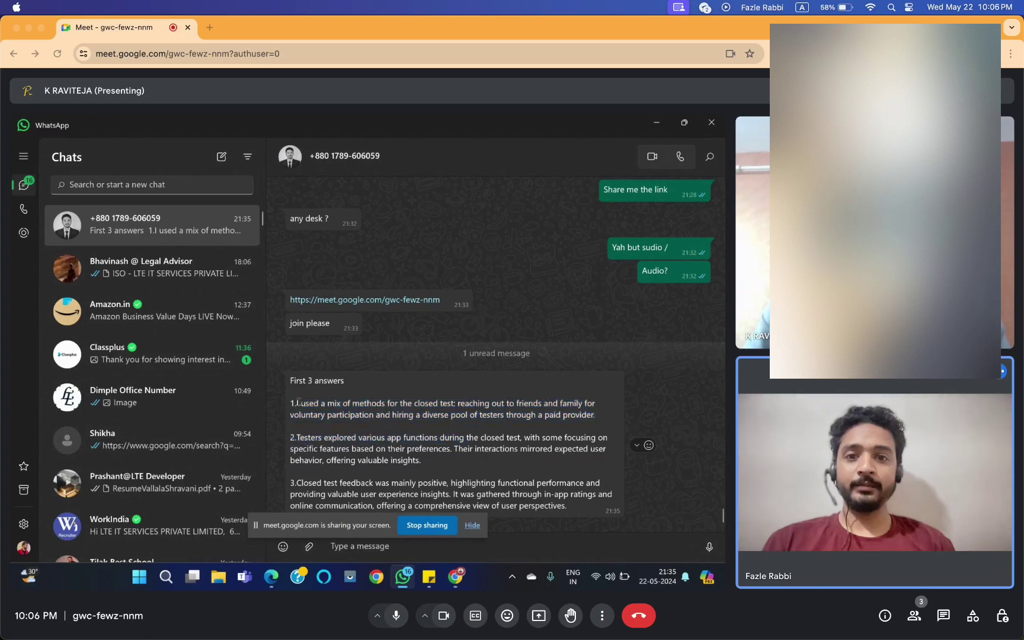
left_click_drag(299, 404, 409, 415)
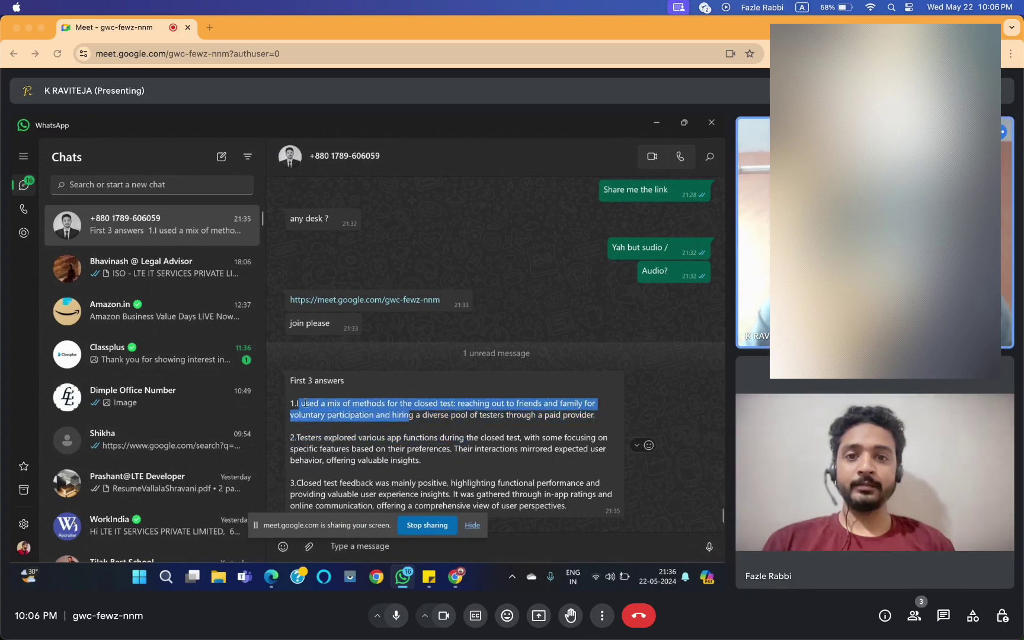
left_click(300, 403)
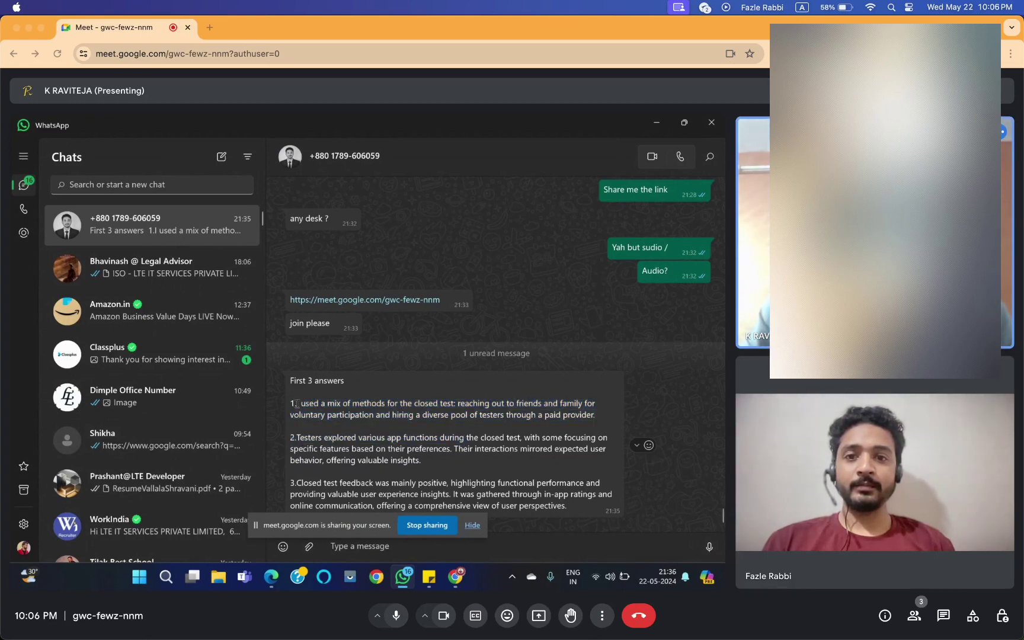
left_click_drag(298, 404, 601, 416)
key("ctrl+c")
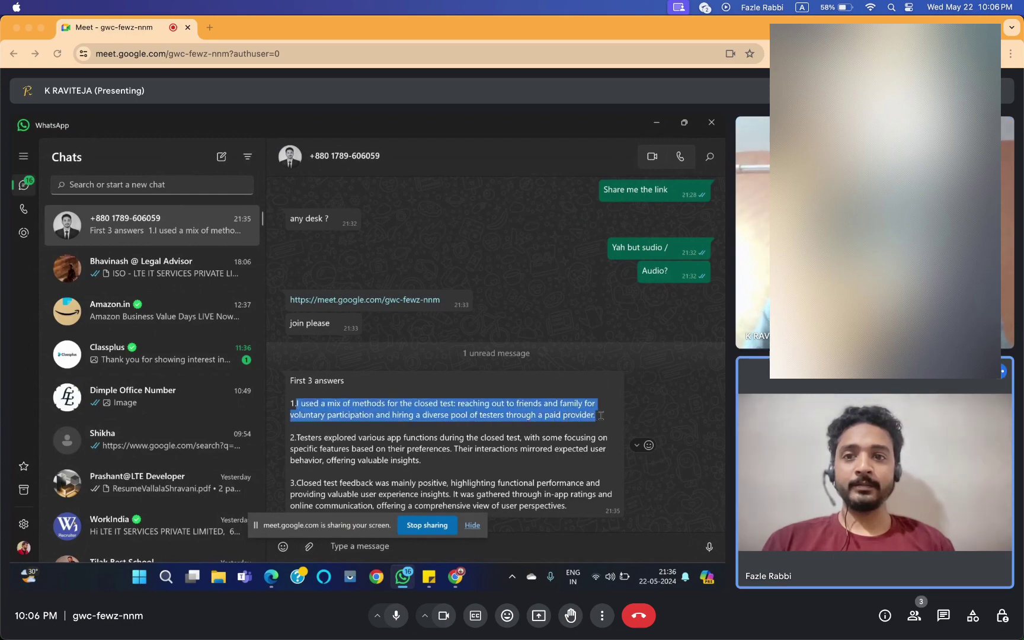
Return to the Play Console form and paste the copied answer into the question on how closed-test users were recruited
left_click(657, 120)
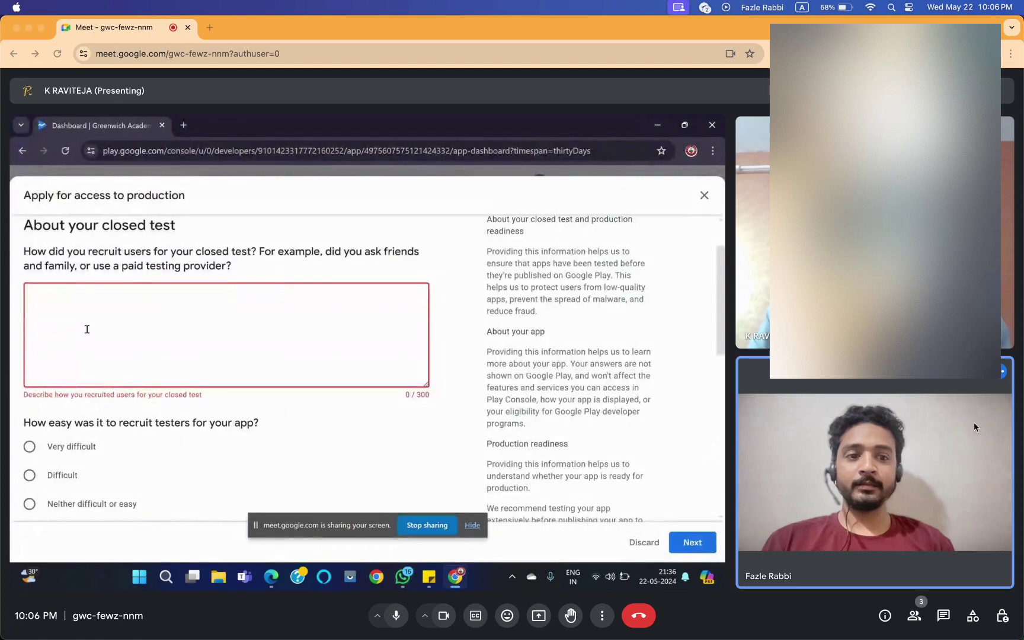
key("ctrl+v")
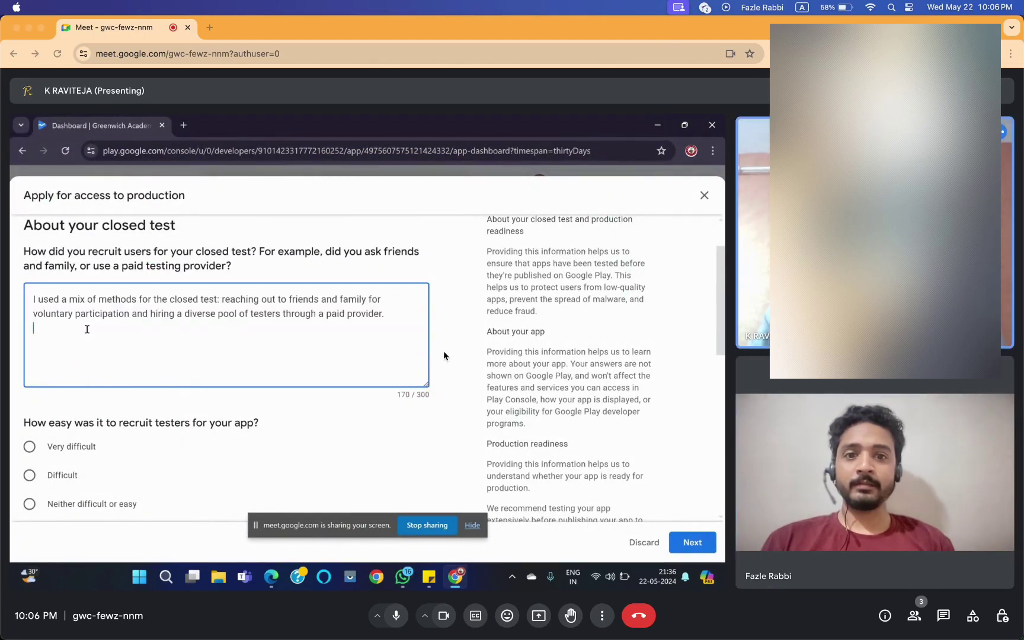
scroll(86, 329, "down", 3)
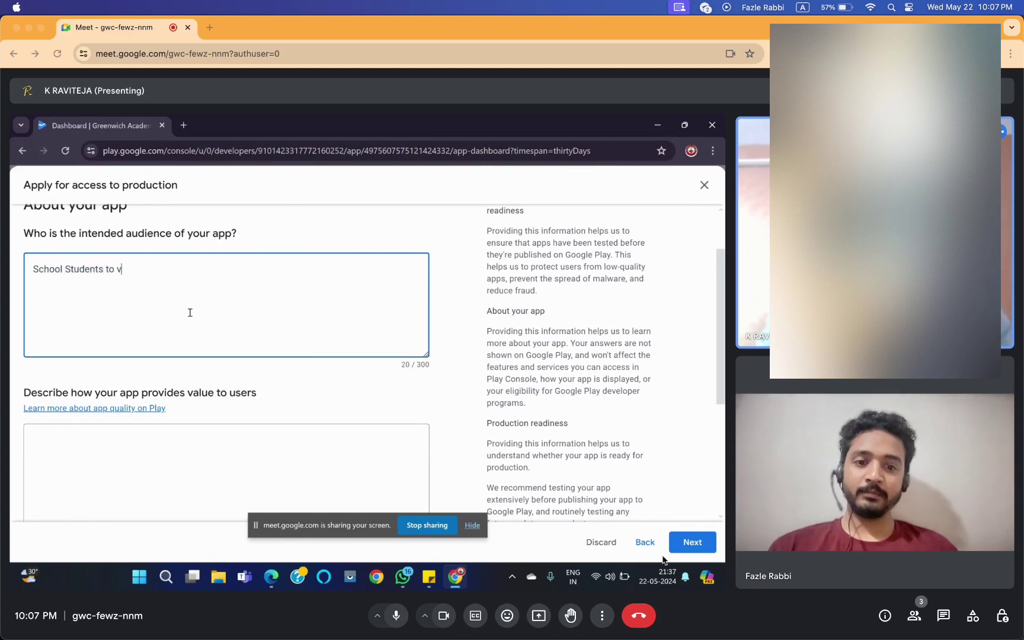
Set the Google Meet call layout to Spotlight and show the call in full screen
left_click(603, 616)
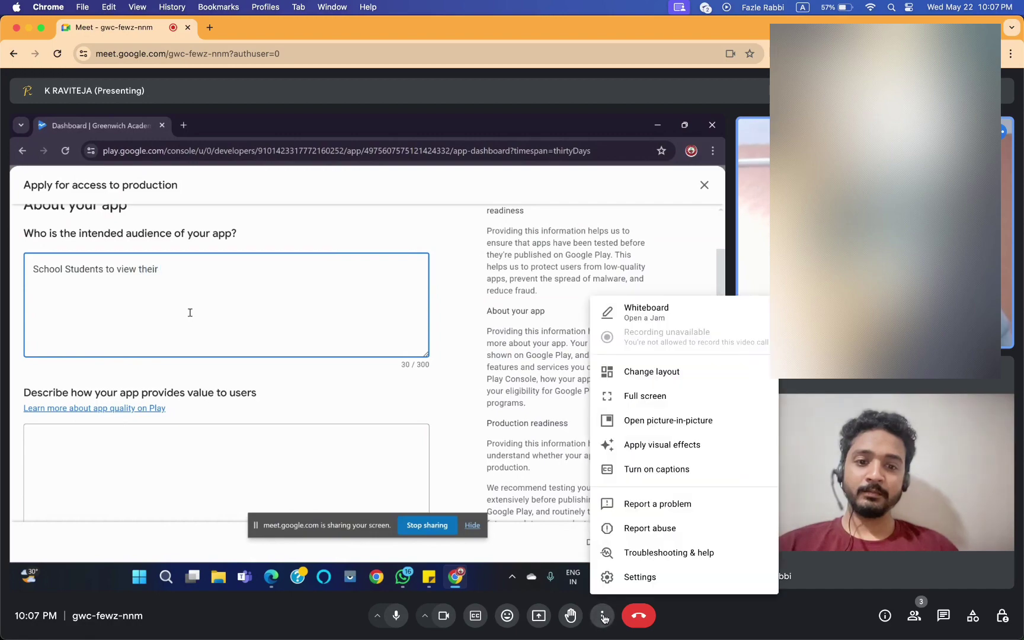
left_click(686, 374)
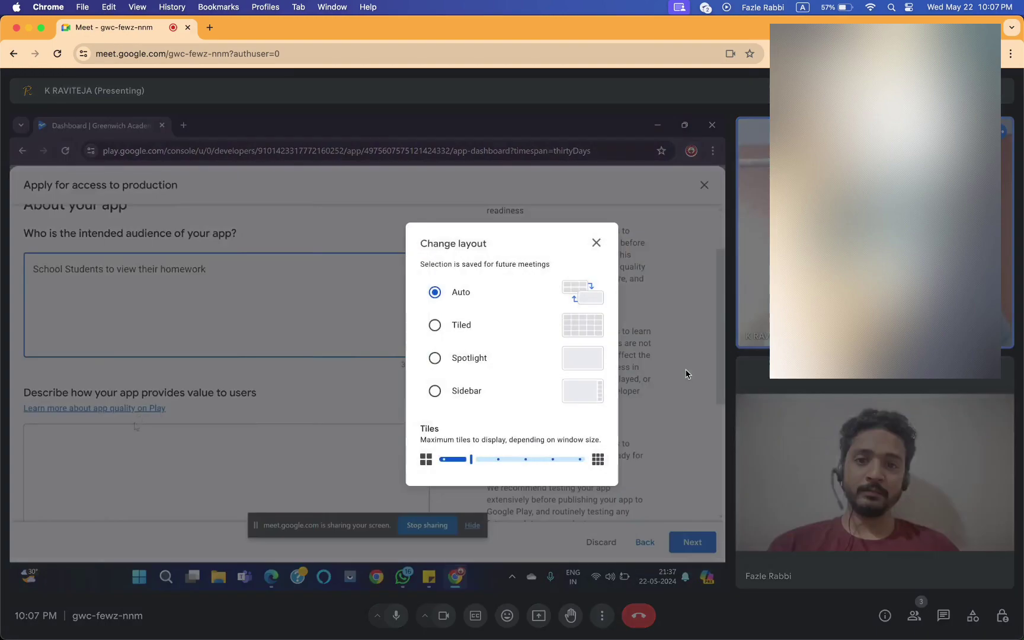
left_click(470, 366)
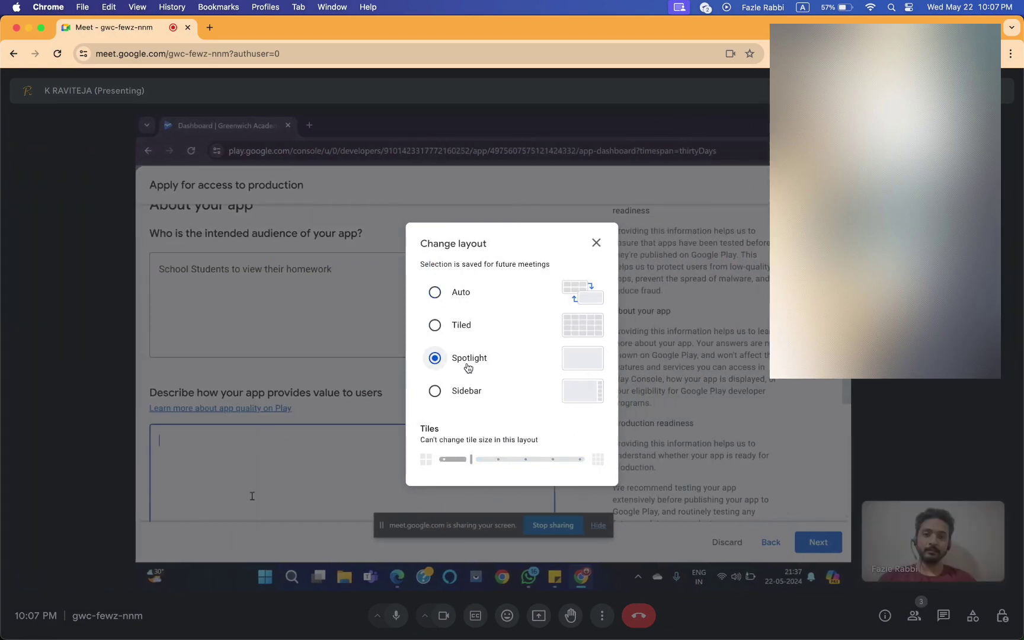
left_click(681, 435)
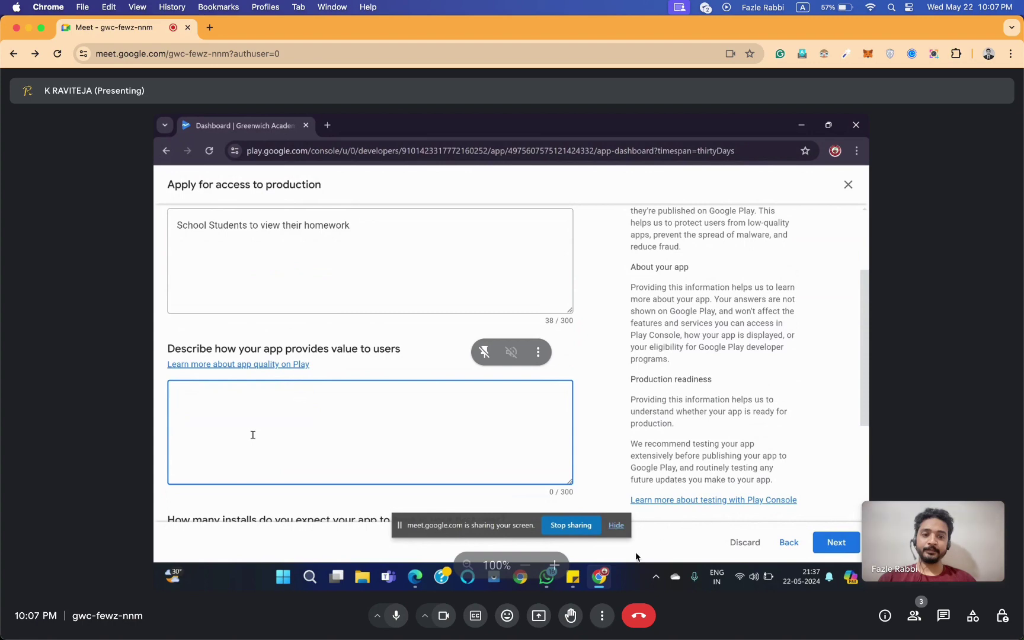
left_click(602, 615)
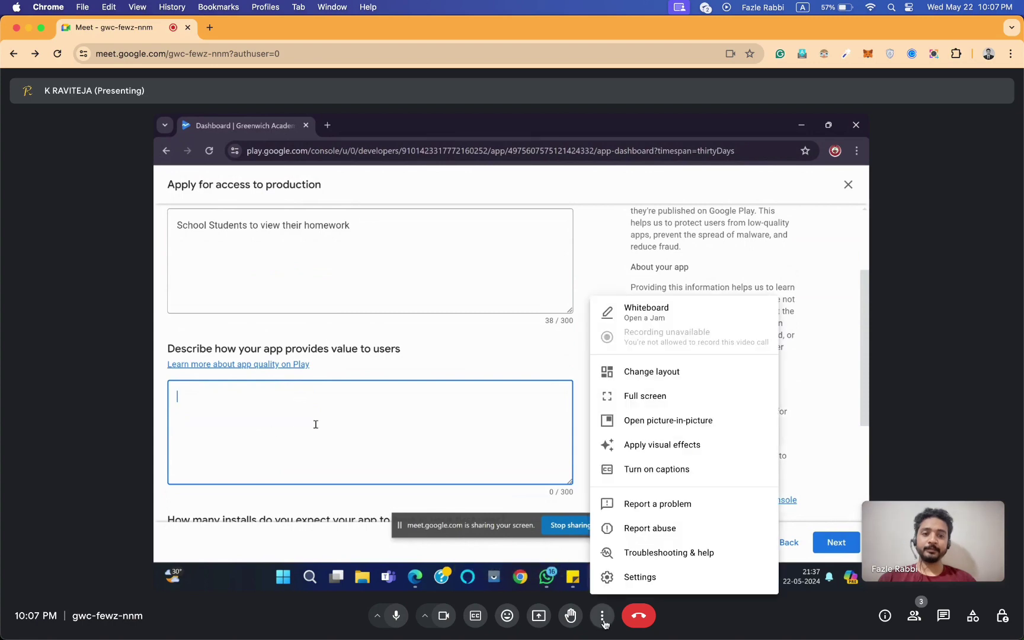
left_click(684, 396)
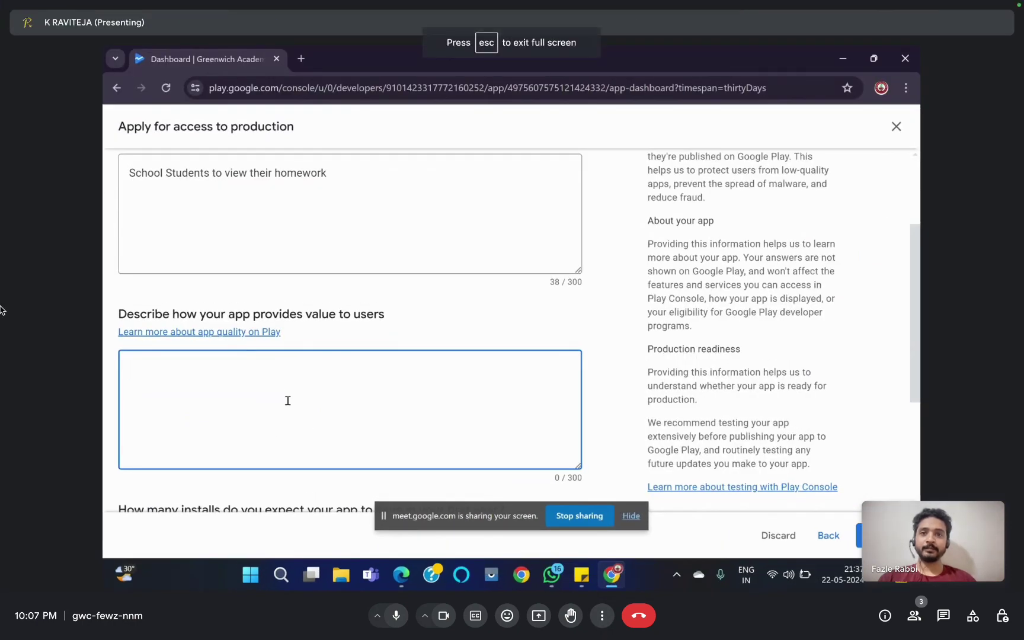
Answer how the app provides value with "This helps students their complete school information about Academics, Bus Timings and others related to school activities"
type("This help")
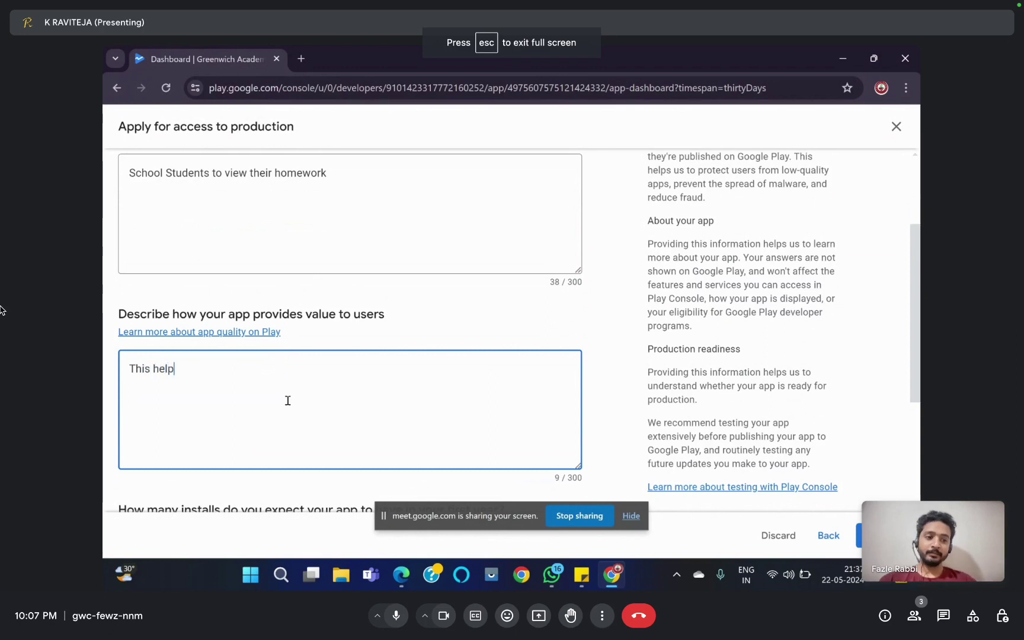
type("s st")
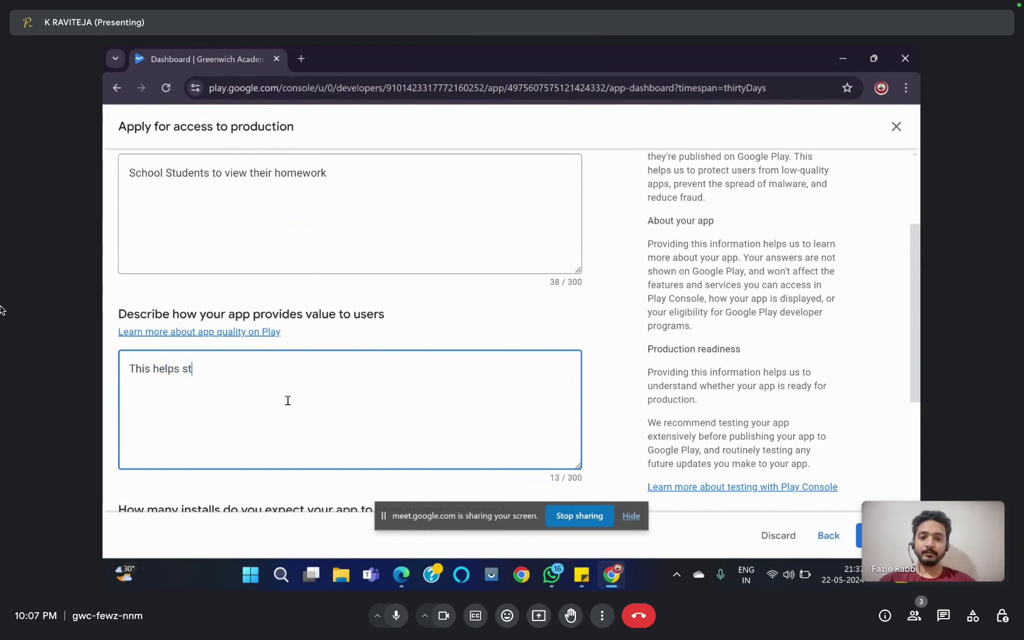
type("udetn")
key("BackSpace")
key("BackSpace")
type("ents thei")
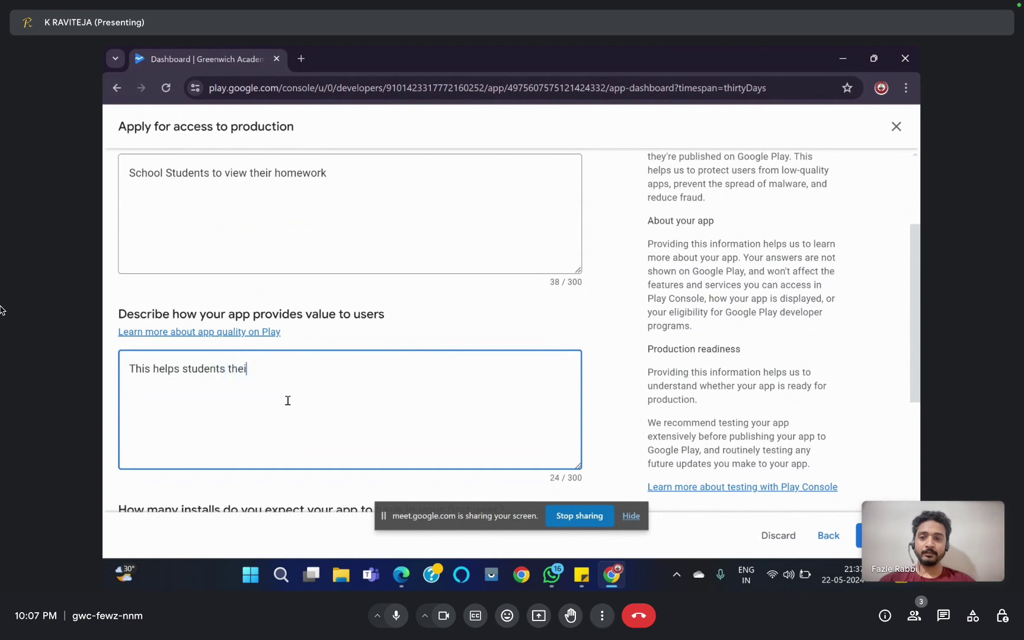
type("r complete school")
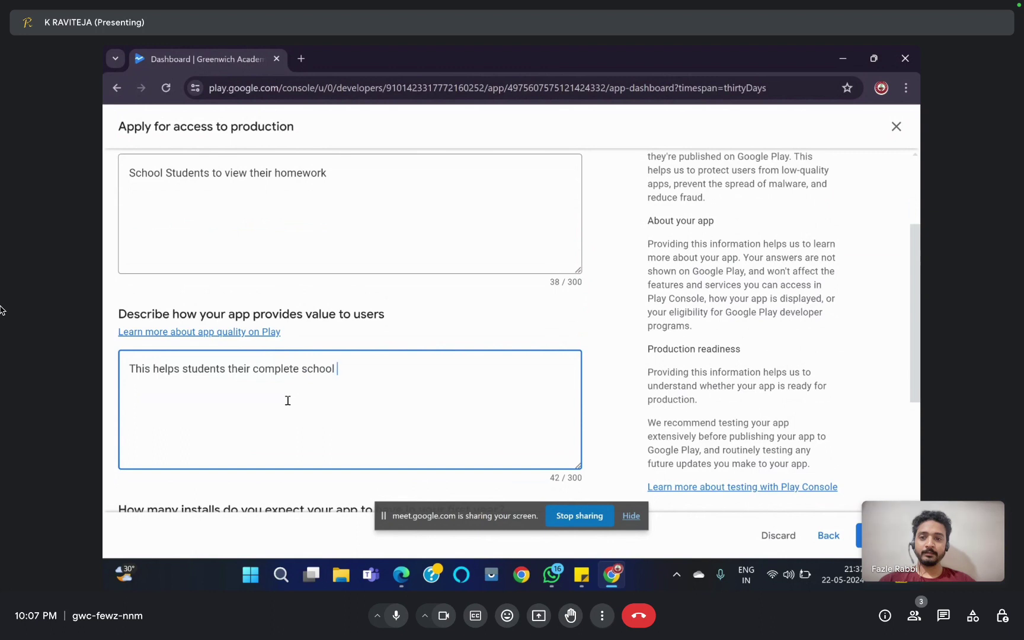
type(" information about")
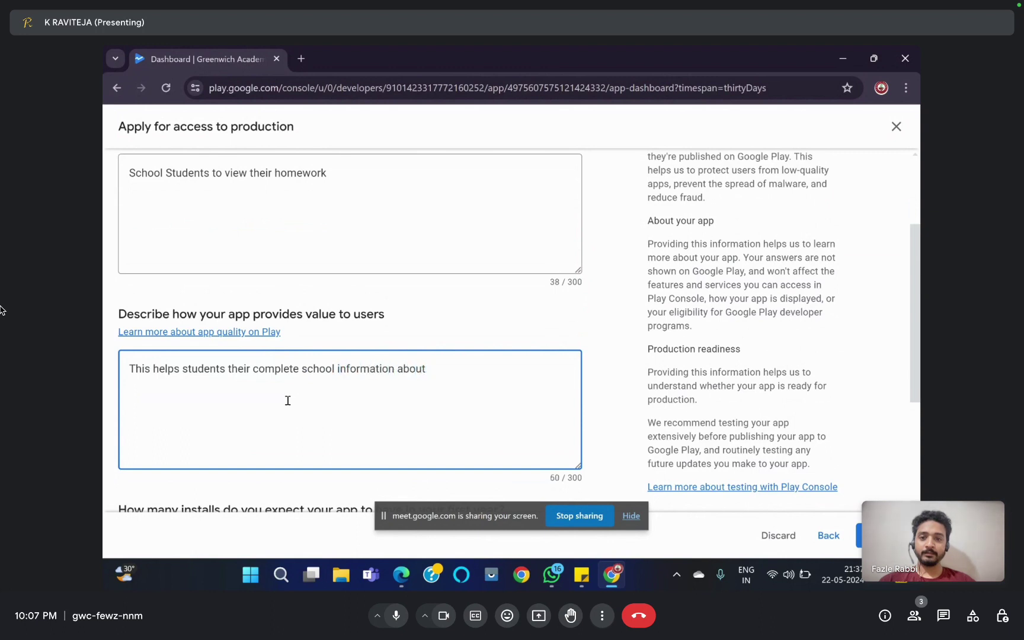
type(" Academics")
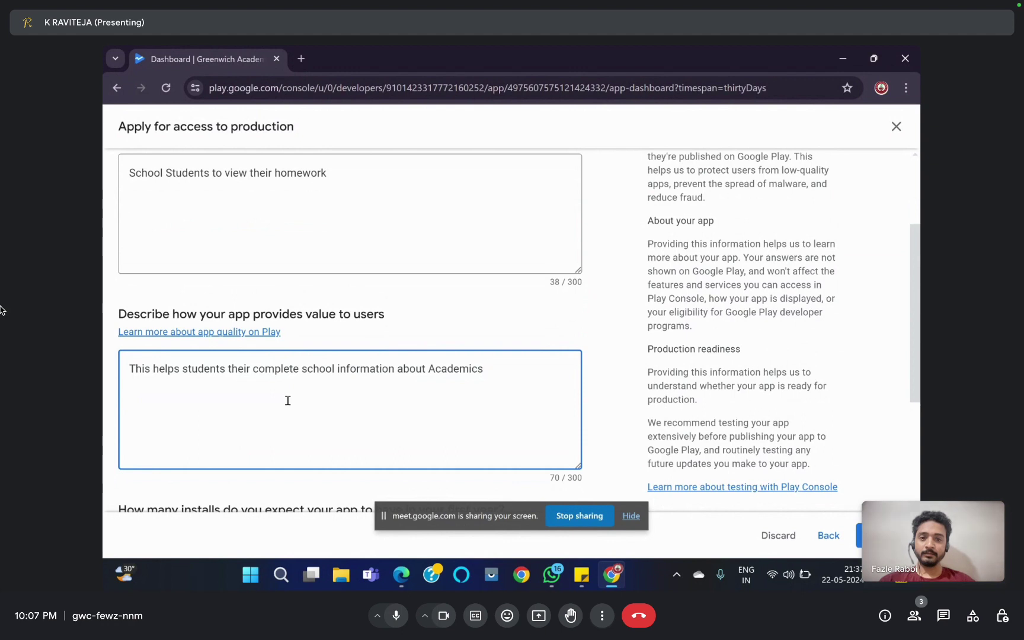
key("BackSpace")
type(", B")
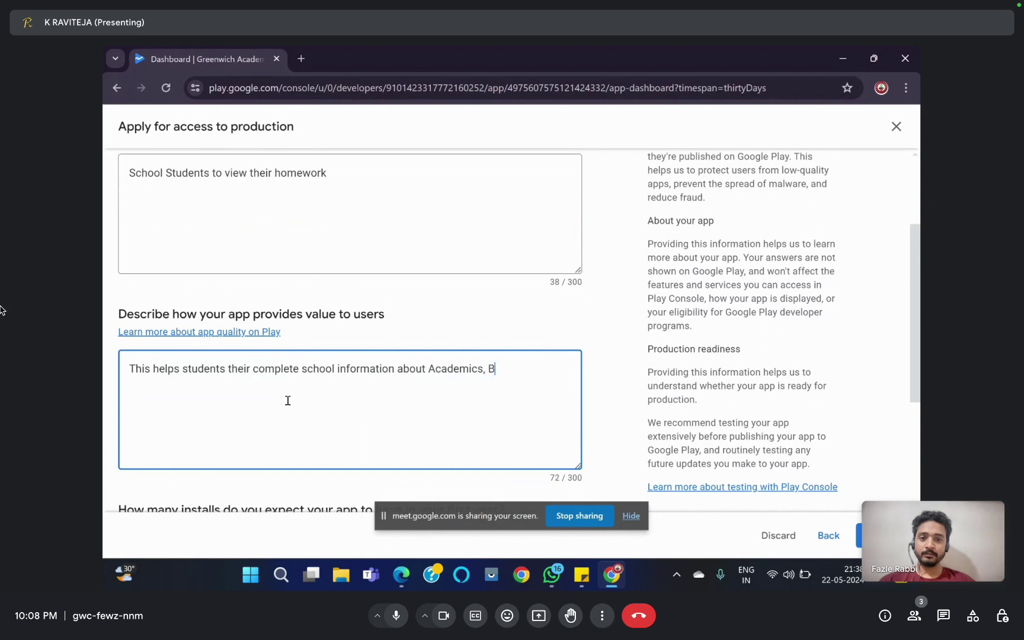
type("us Timings and ")
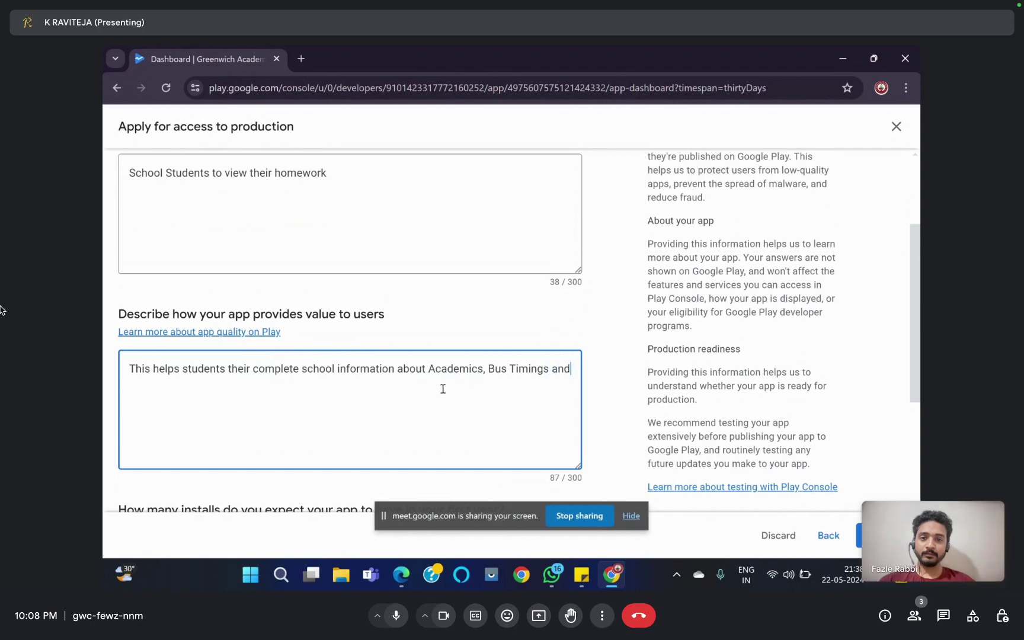
type("others ")
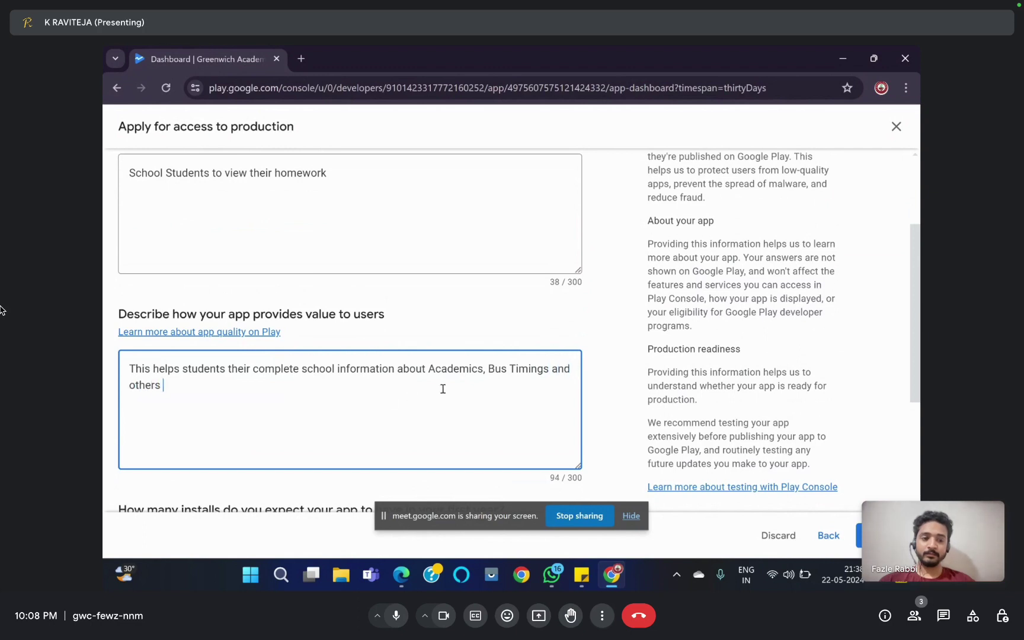
type("related ")
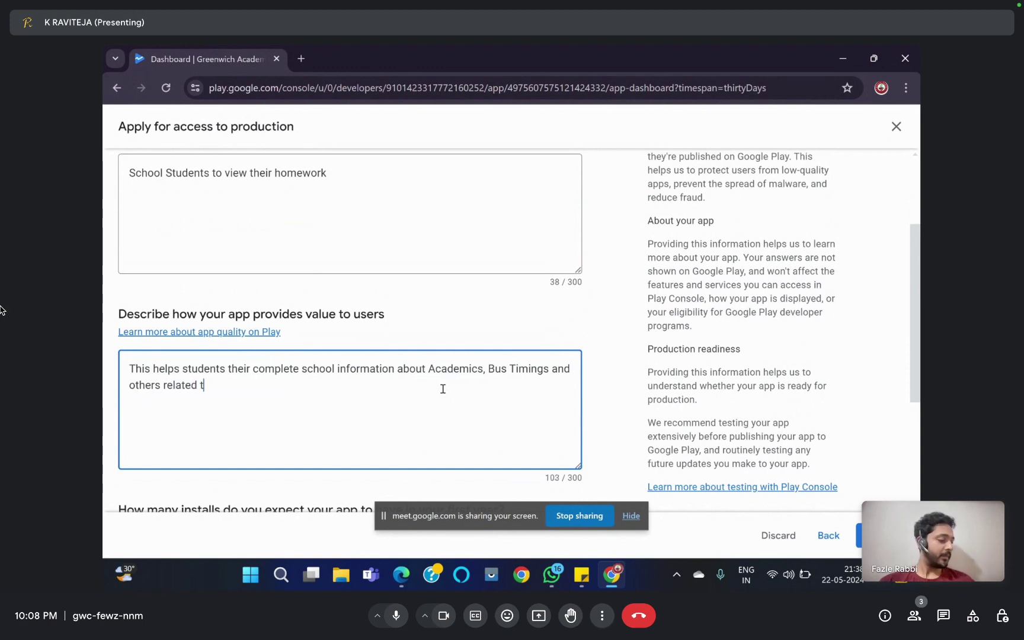
type("to school a")
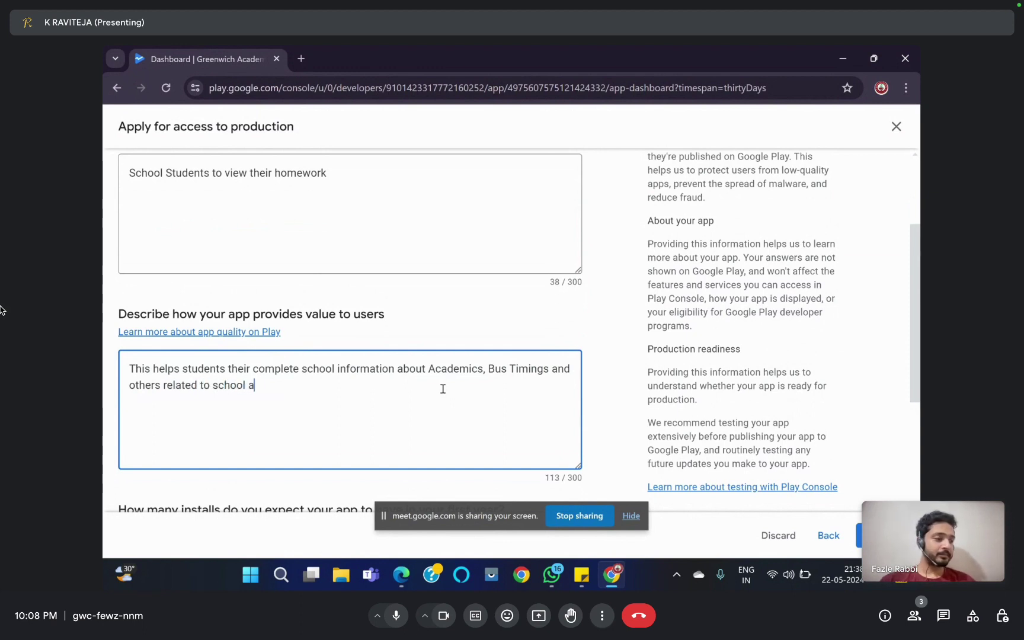
type("ctiviti")
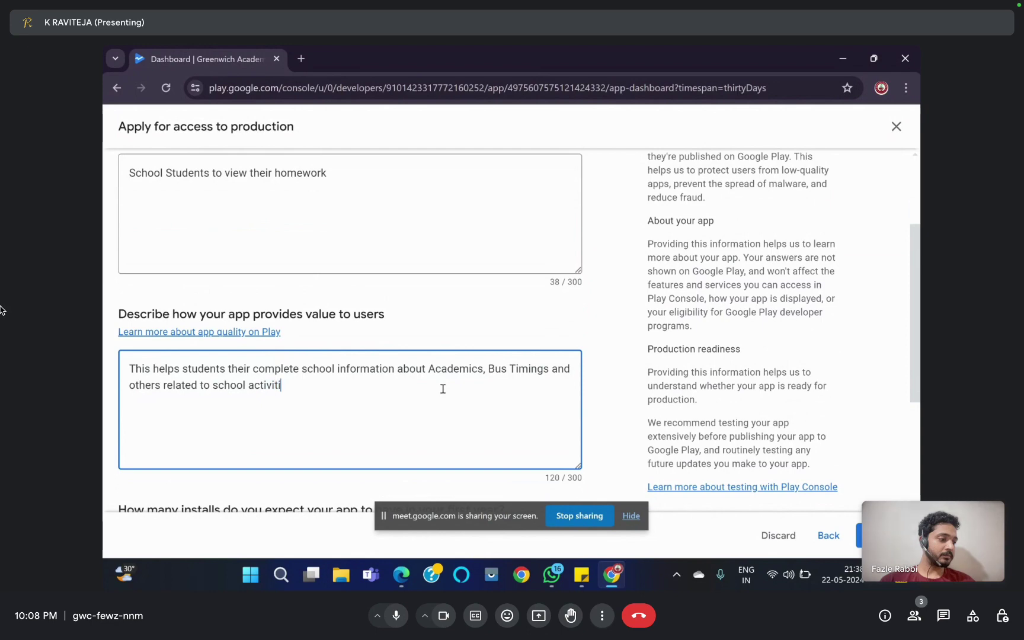
type("es")
Choose 0 - 10K as the expected first-year installs and continue to the production readiness questions
scroll(501, 431, "down", 3)
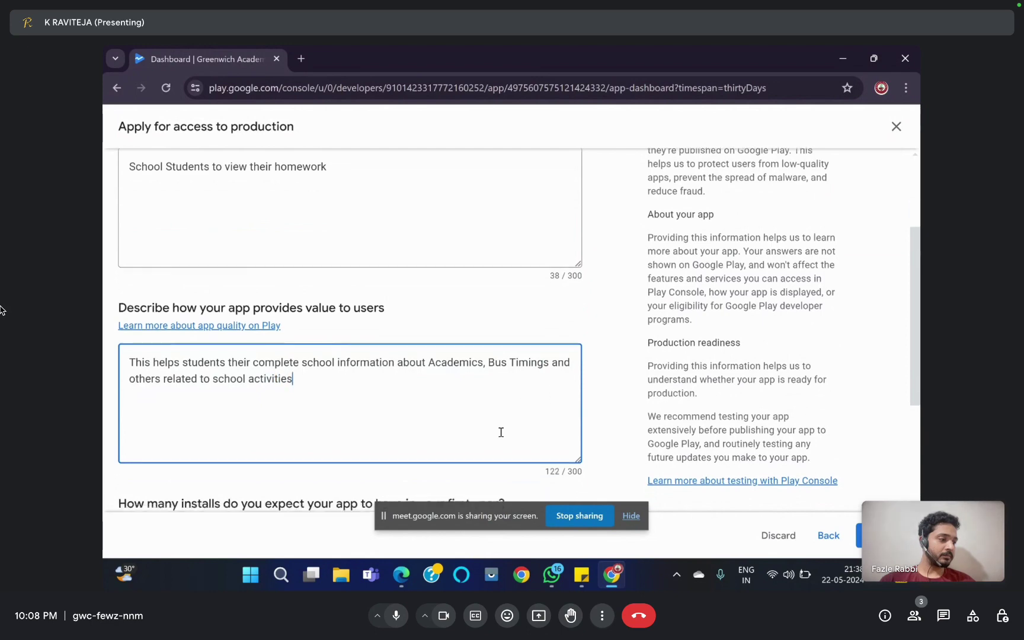
scroll(349, 408, "down", 1)
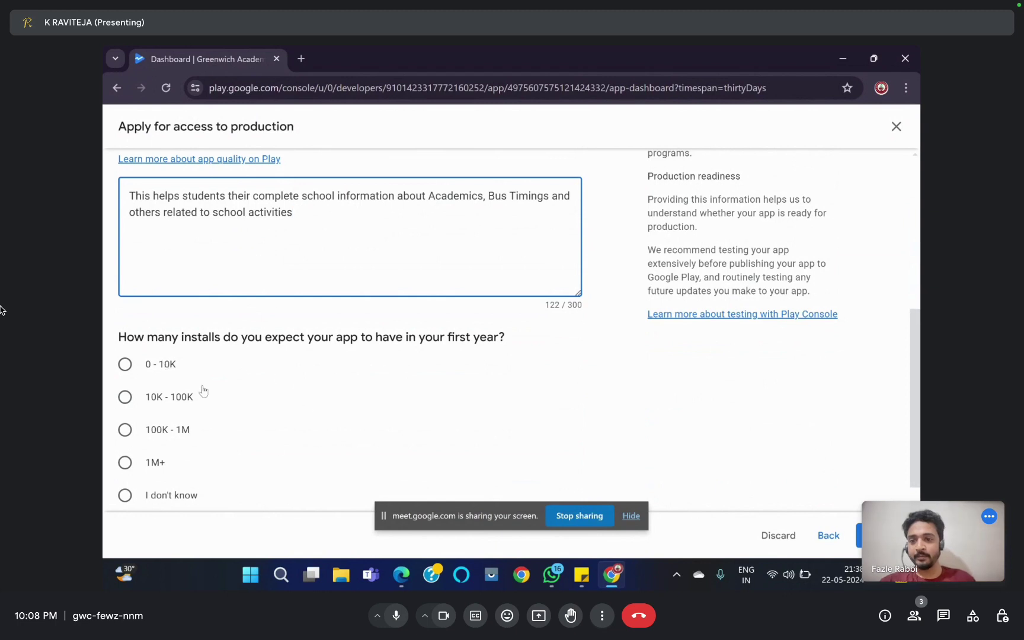
left_click(126, 367)
scroll(243, 426, "down", 1)
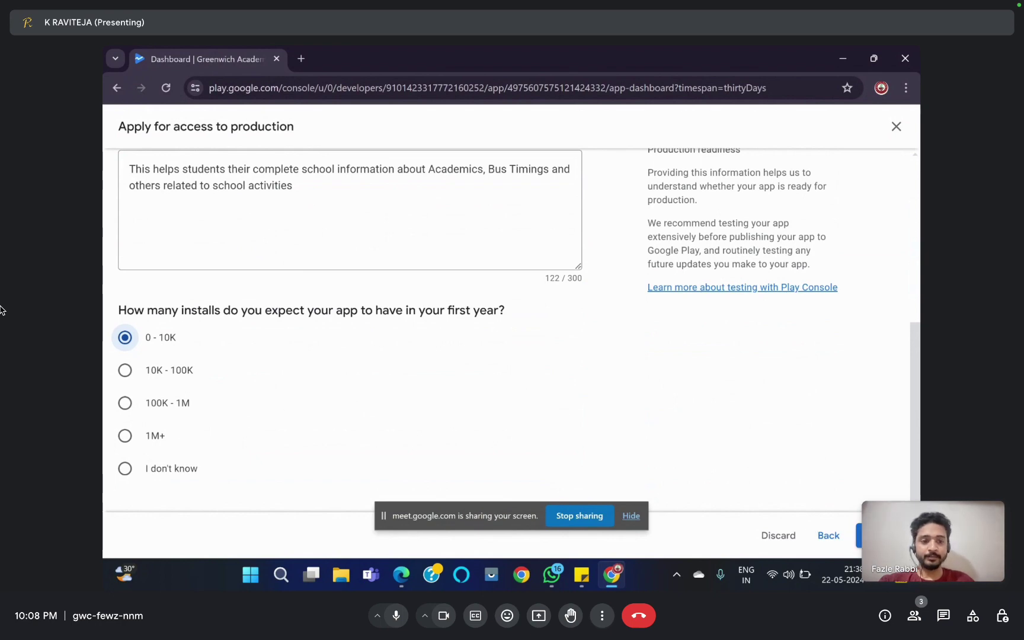
left_click(860, 535)
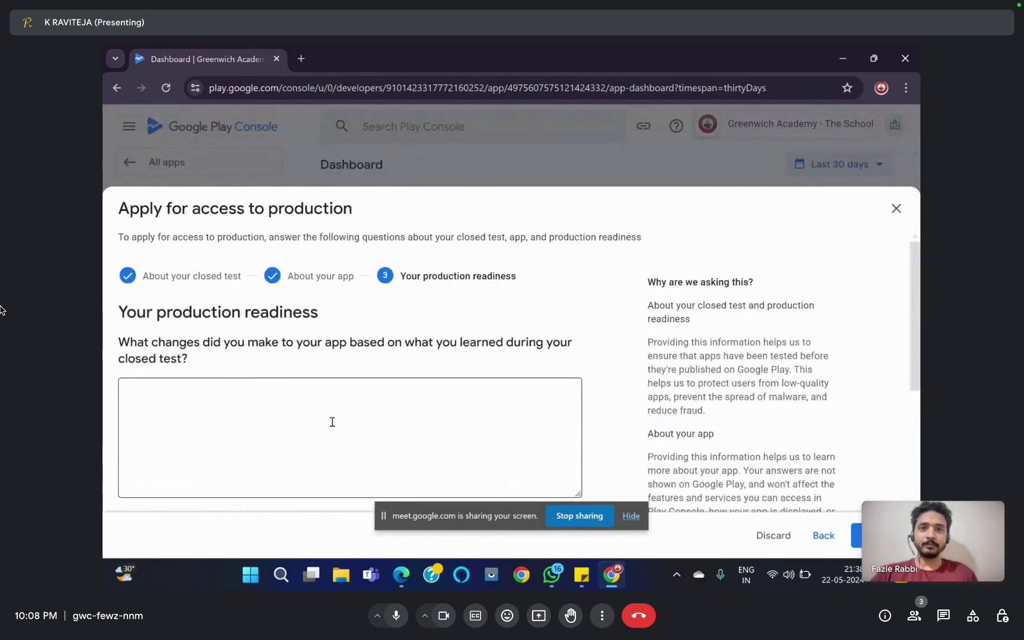
Answer what changes were made based on the closed test with "We have changed some features which will not affect our functionalities"
left_click(332, 422)
scroll(332, 422, "down", 4)
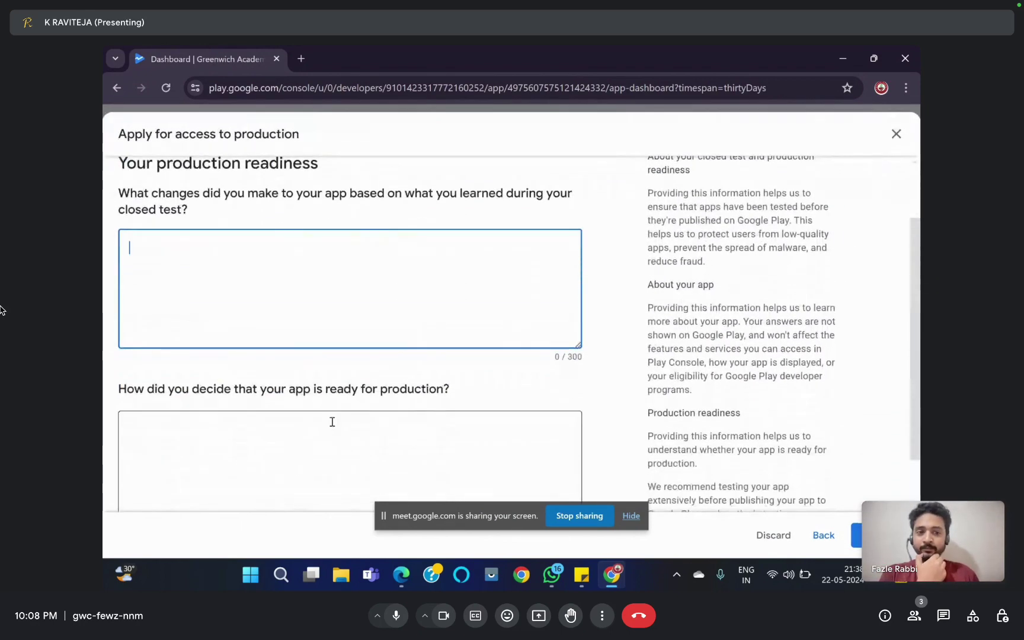
scroll(333, 422, "up", 5)
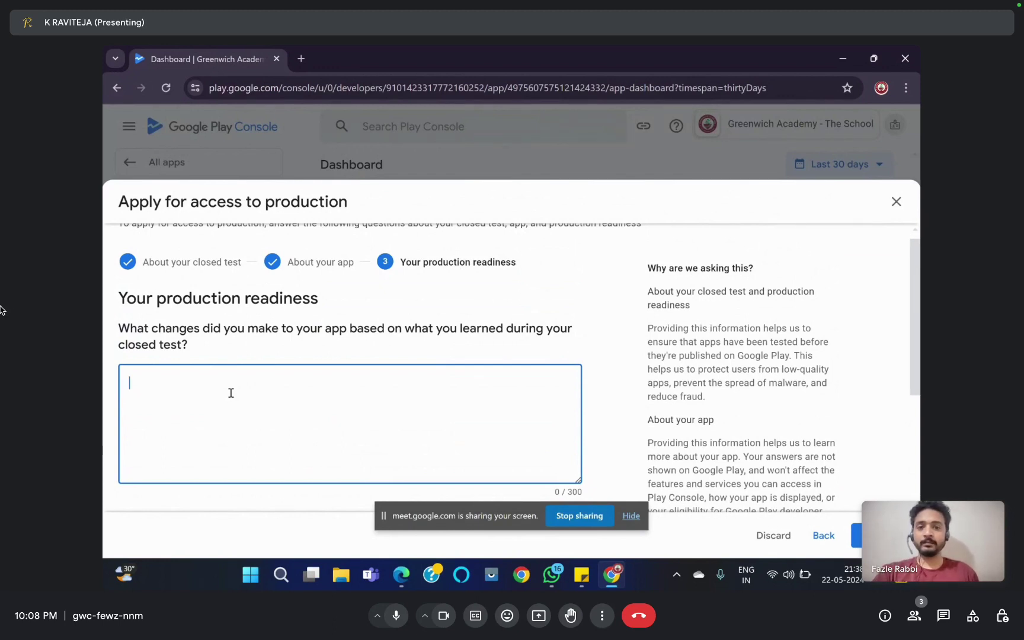
scroll(231, 393, "down", 3)
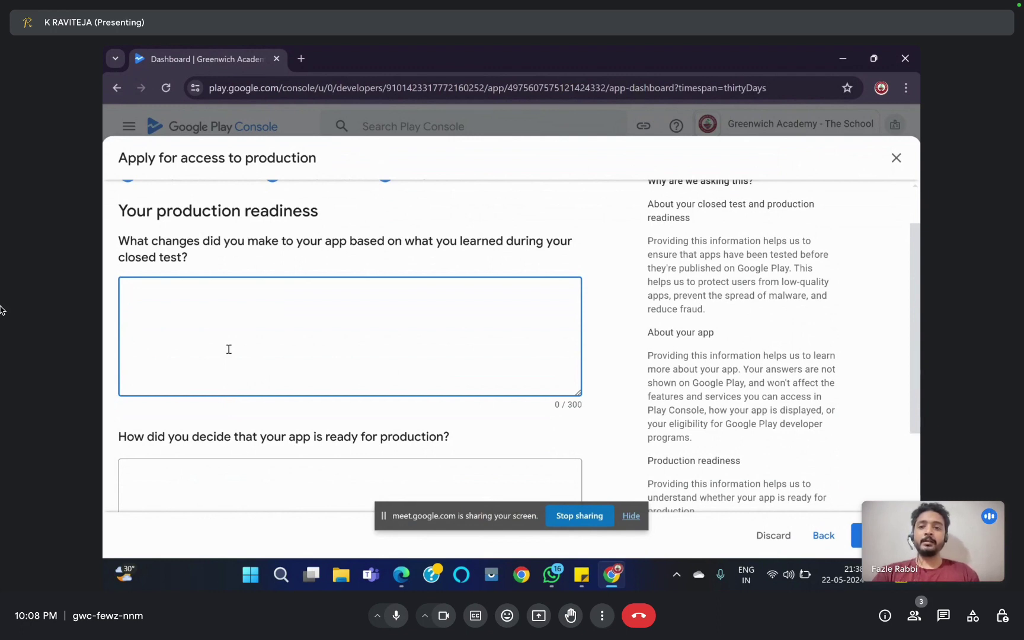
type("We have ")
type("can")
type("hanged some")
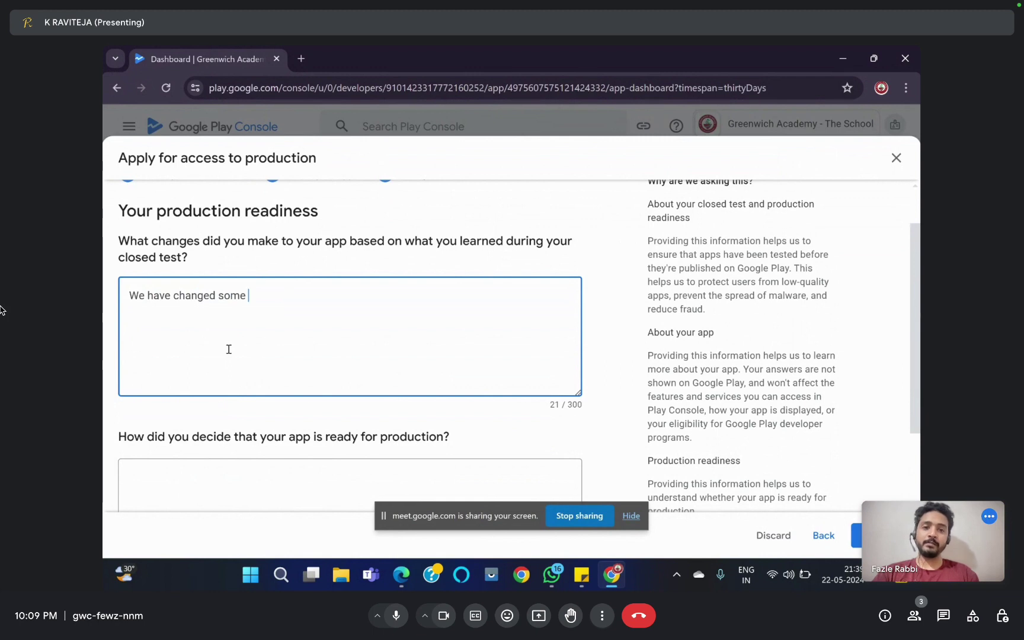
type("fea")
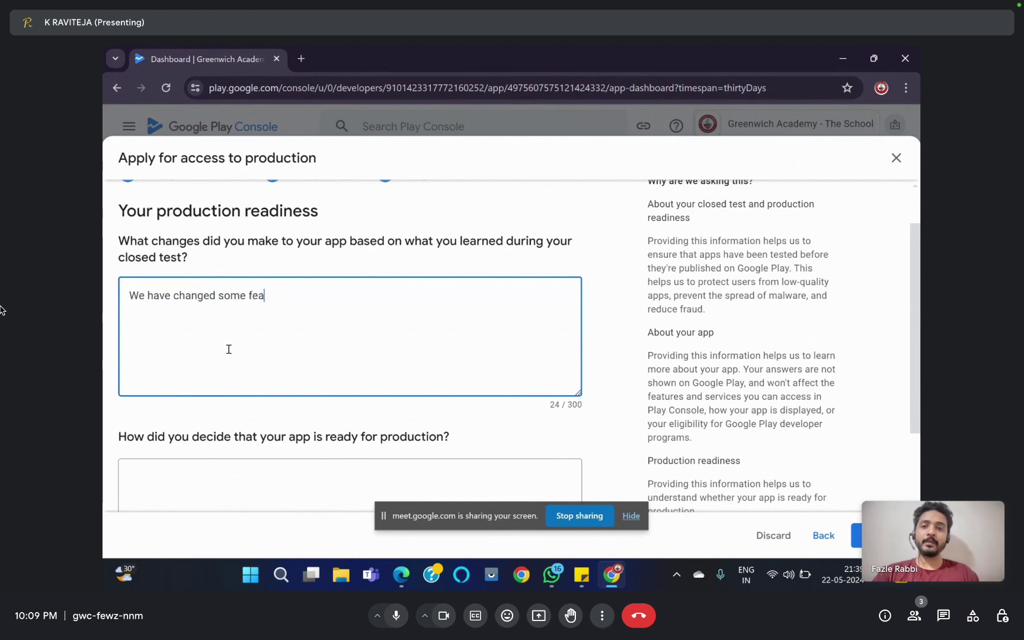
type("tures whi")
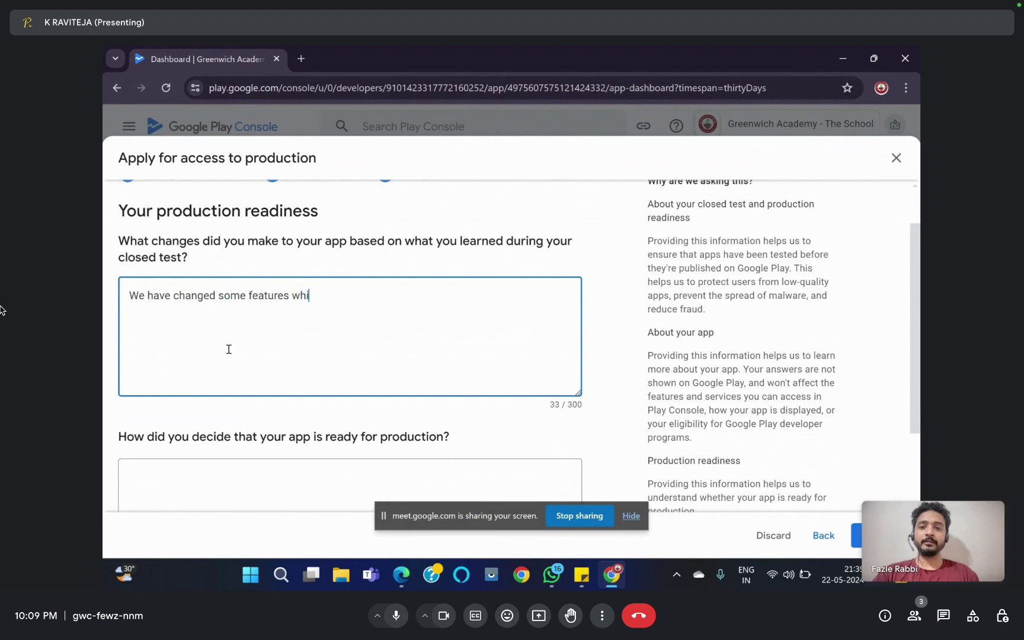
type("ch will not affect")
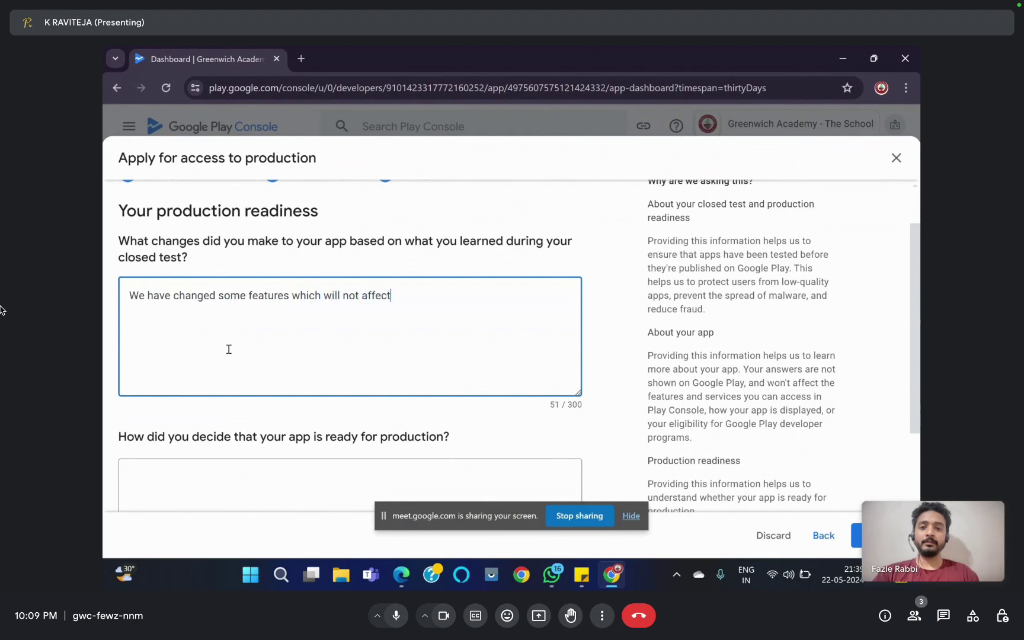
type(" our fun")
type("nl")
key("BackSpace")
key("BackSpace")
type("a")
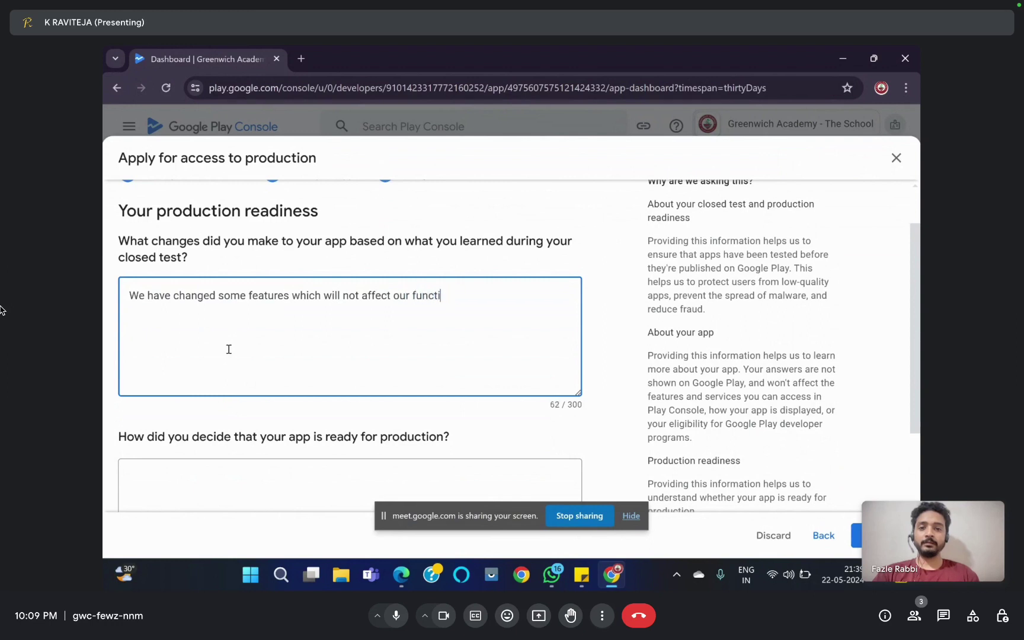
type("onalities")
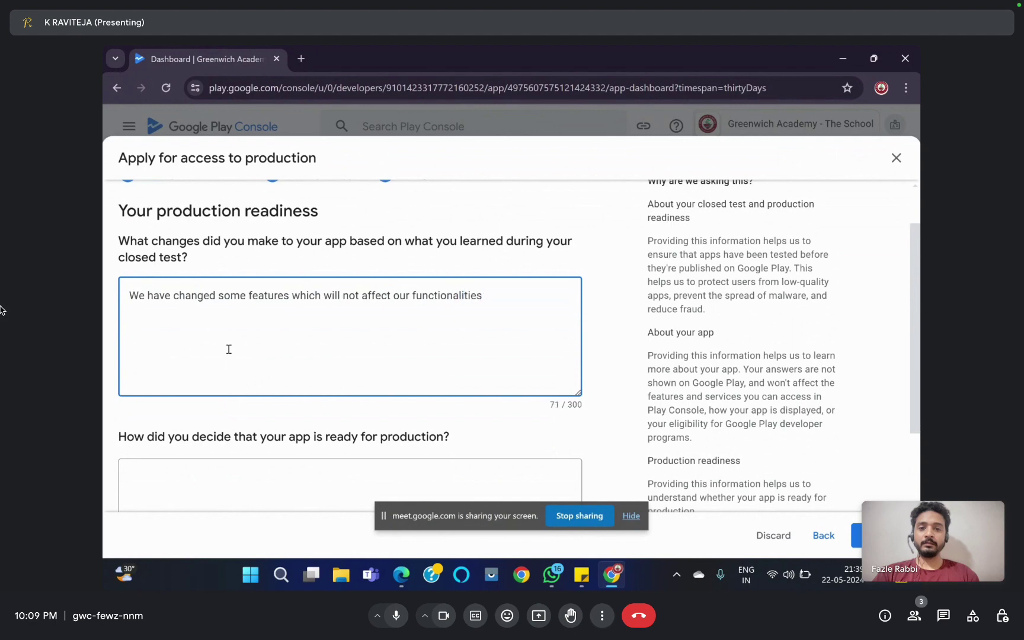
Answer how the app was judged ready for production with "After 14 days testing the apply for production button is clickable."
scroll(229, 349, "down", 1)
left_click(208, 414)
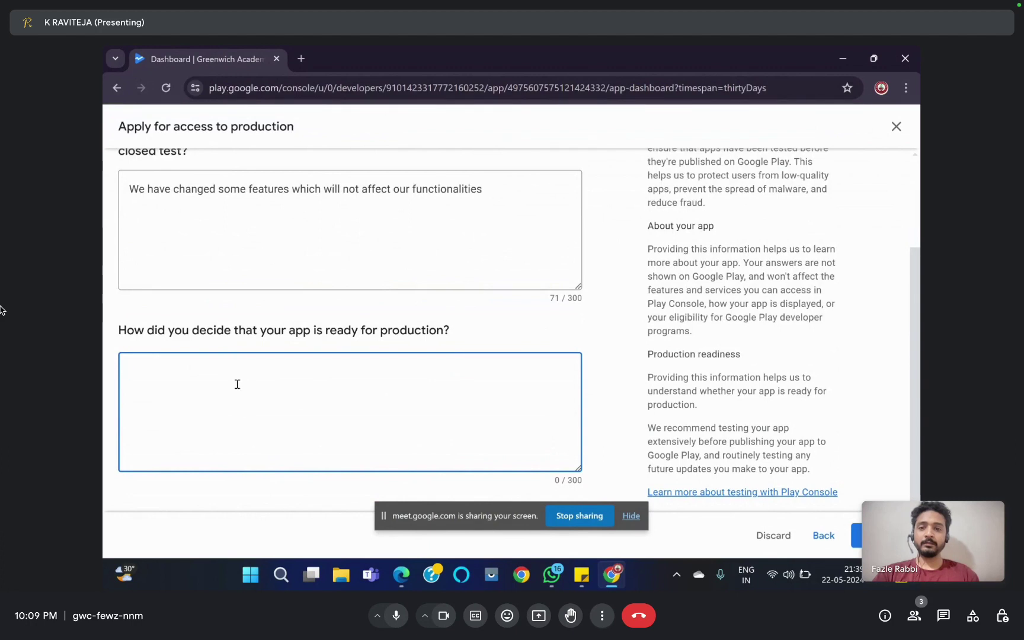
type("ate")
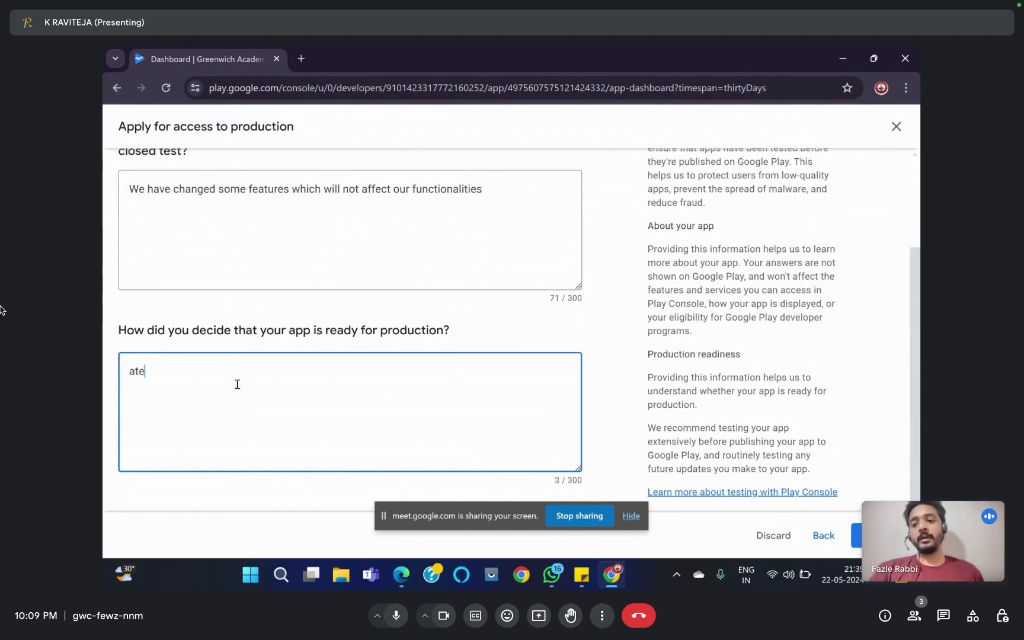
key("BackSpace")
key("BackSpace")
key("BackSpace")
type("Aft")
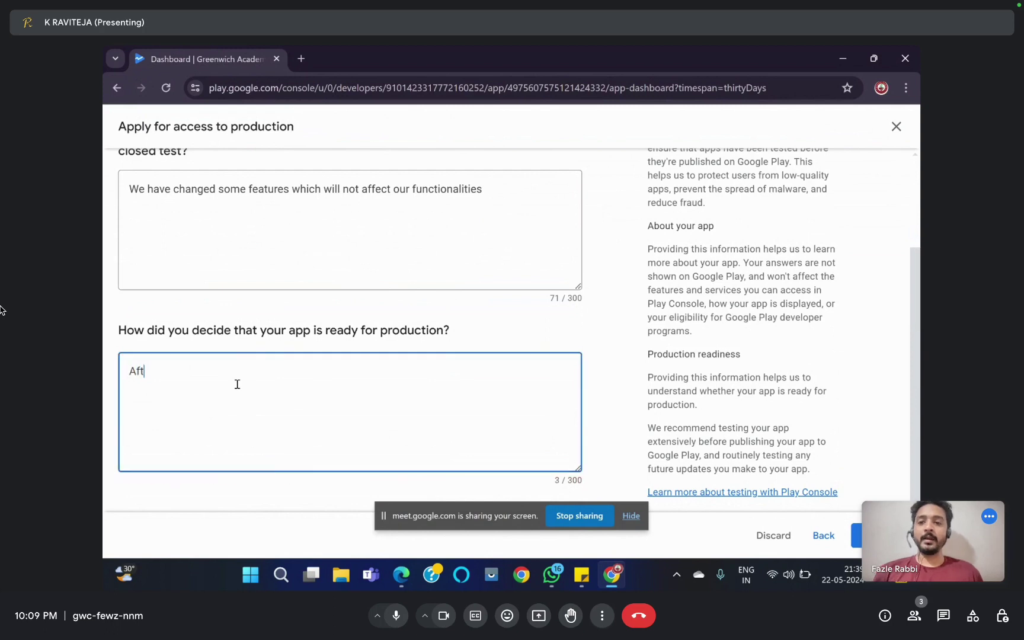
type("er 14 ")
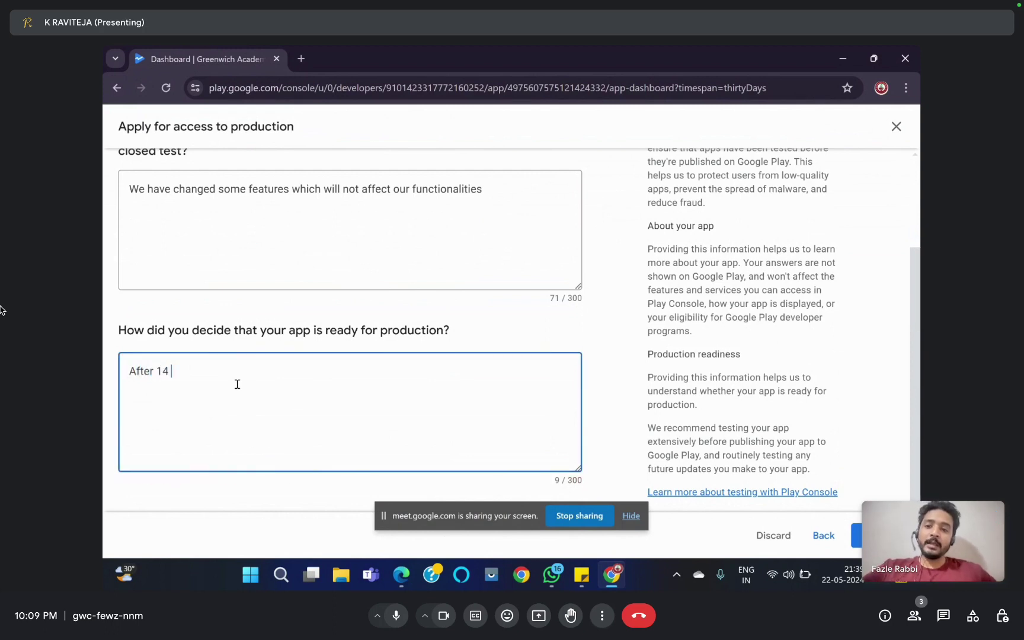
type("days ")
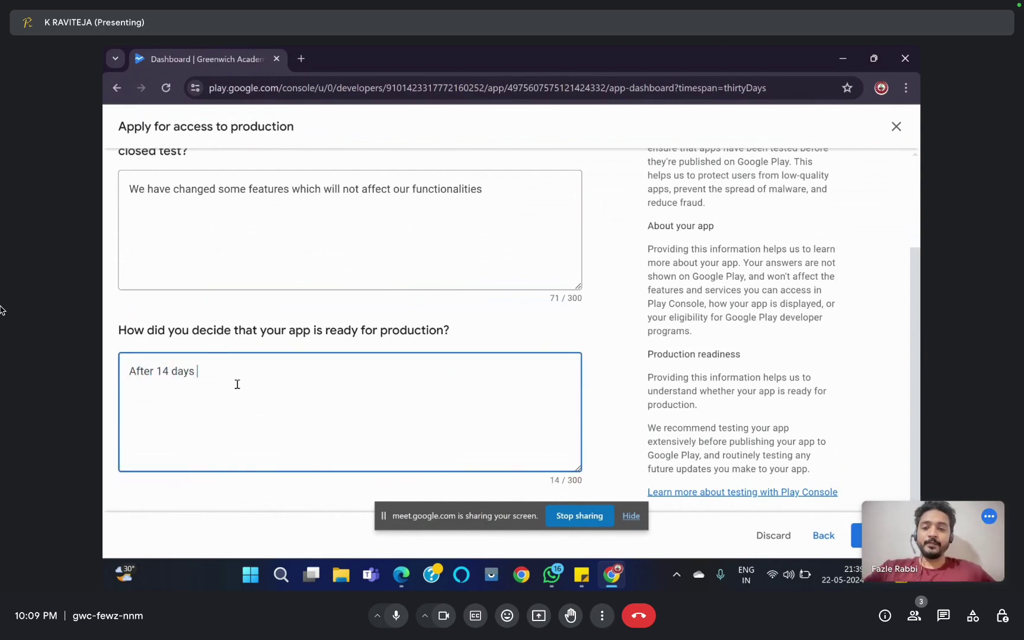
type("testing p")
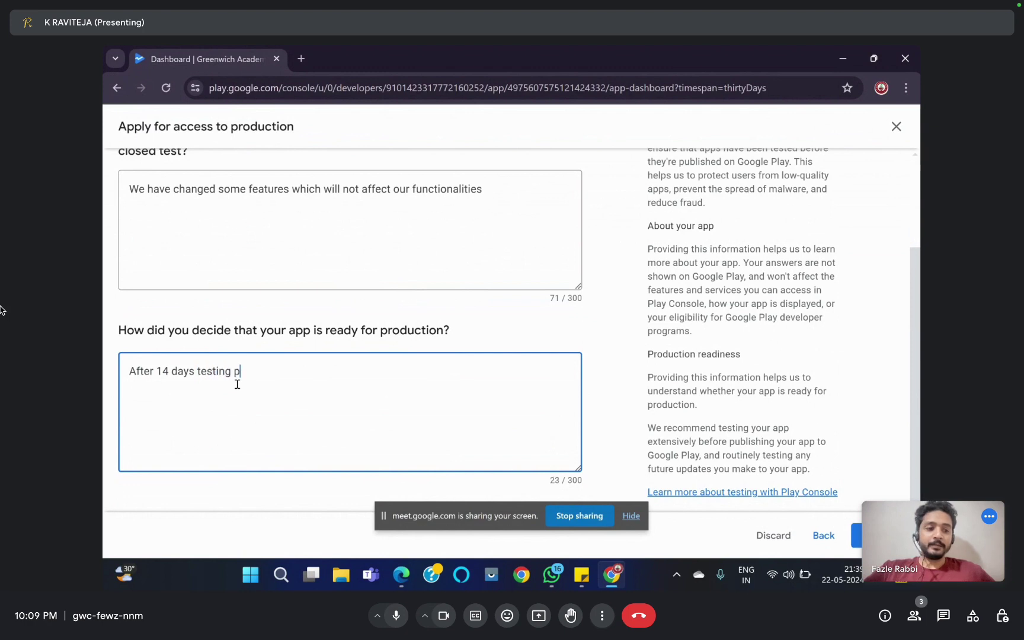
key("BackSpace")
type("the pro")
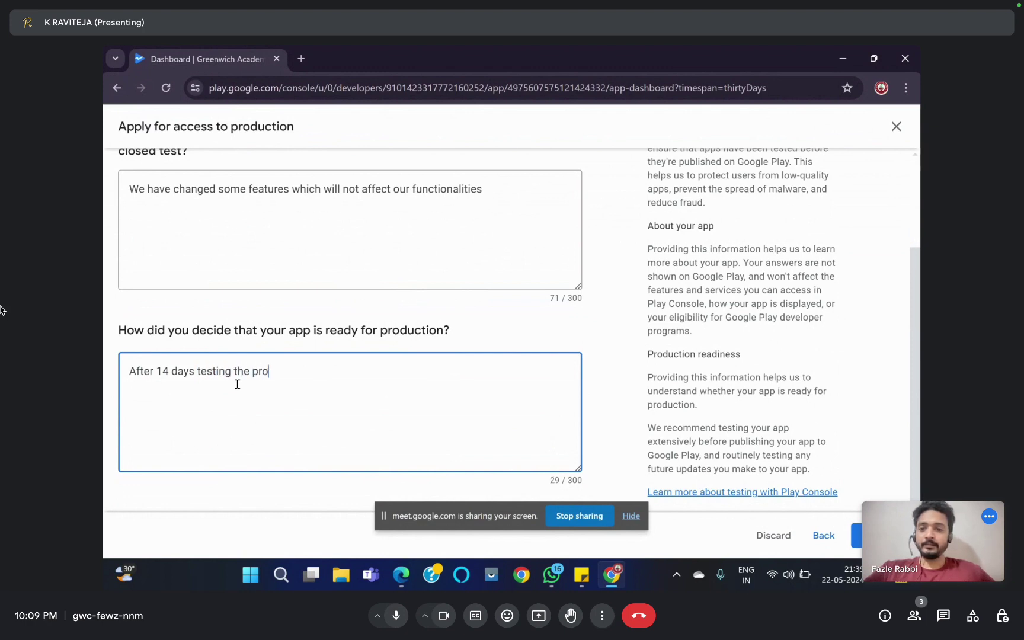
type("duc")
key("BackSpace")
key("BackSpace")
key("BackSpace")
key("BackSpace")
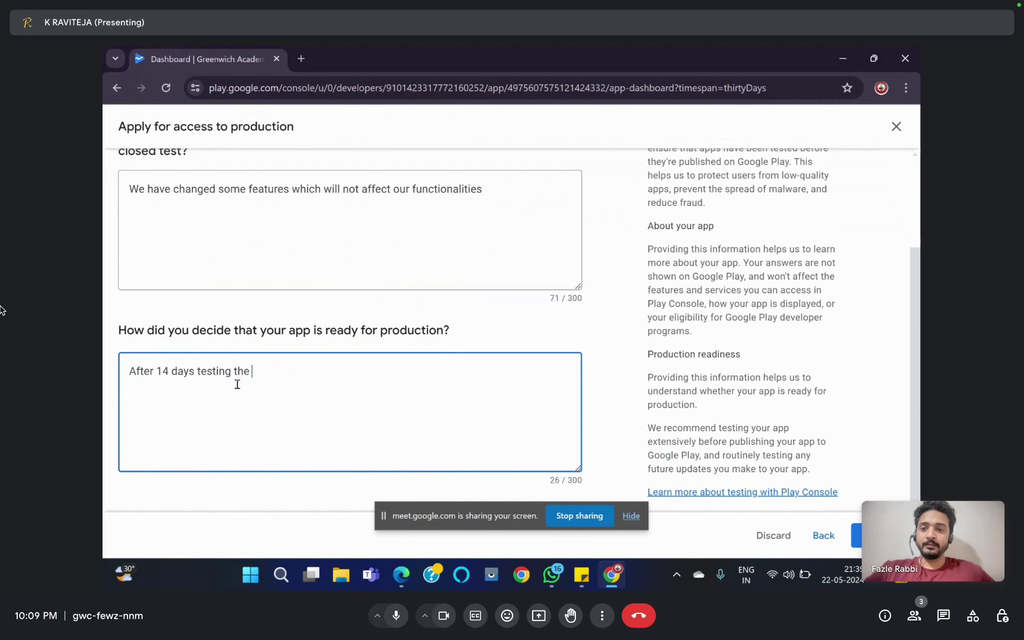
type("apply for procu")
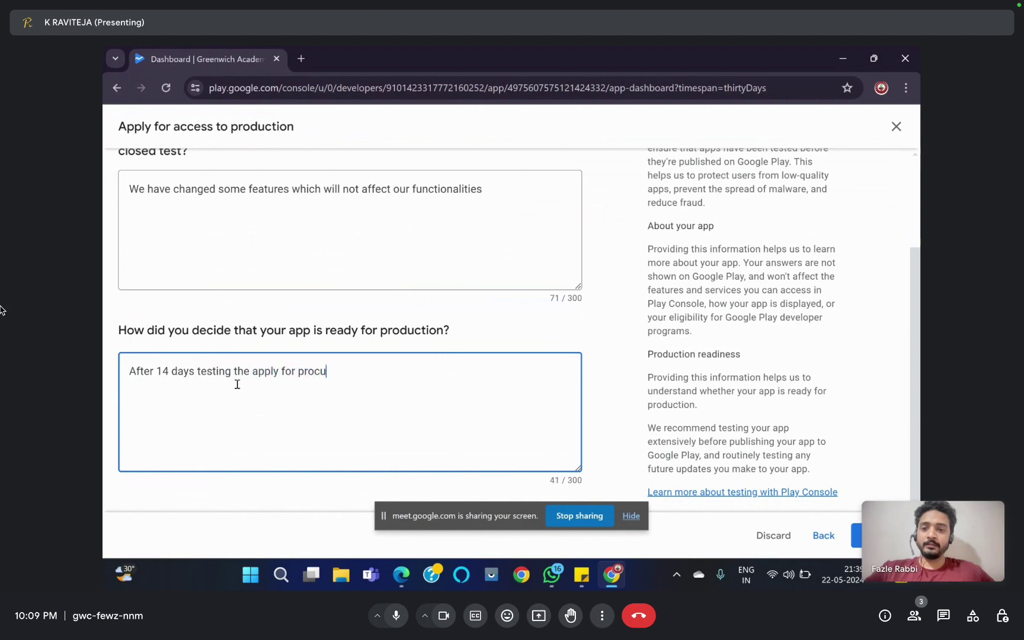
key("BackSpace")
key("BackSpace")
type("duction button is")
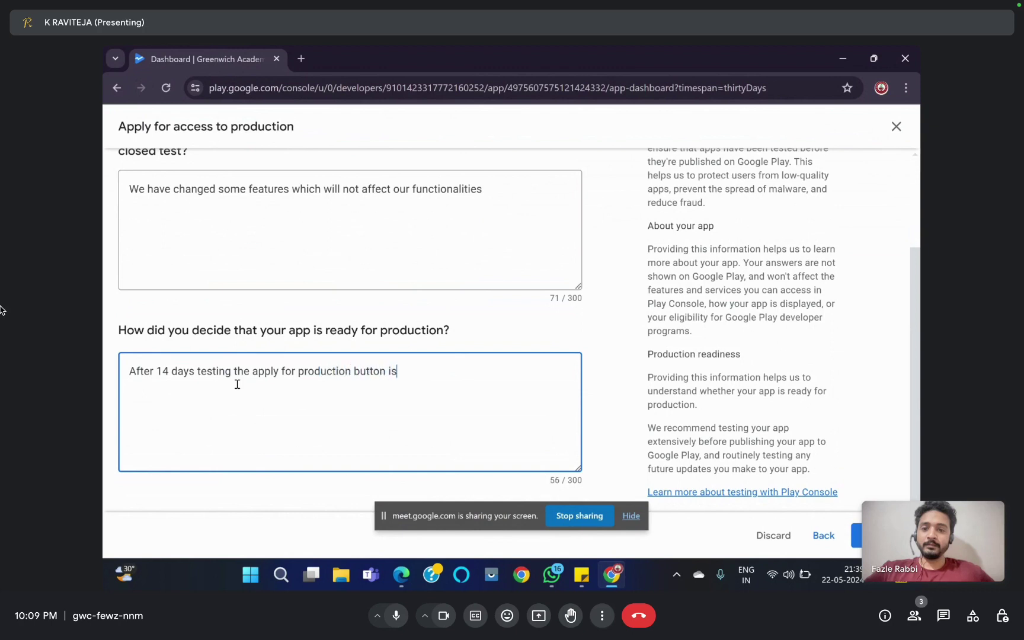
type(" clickable.")
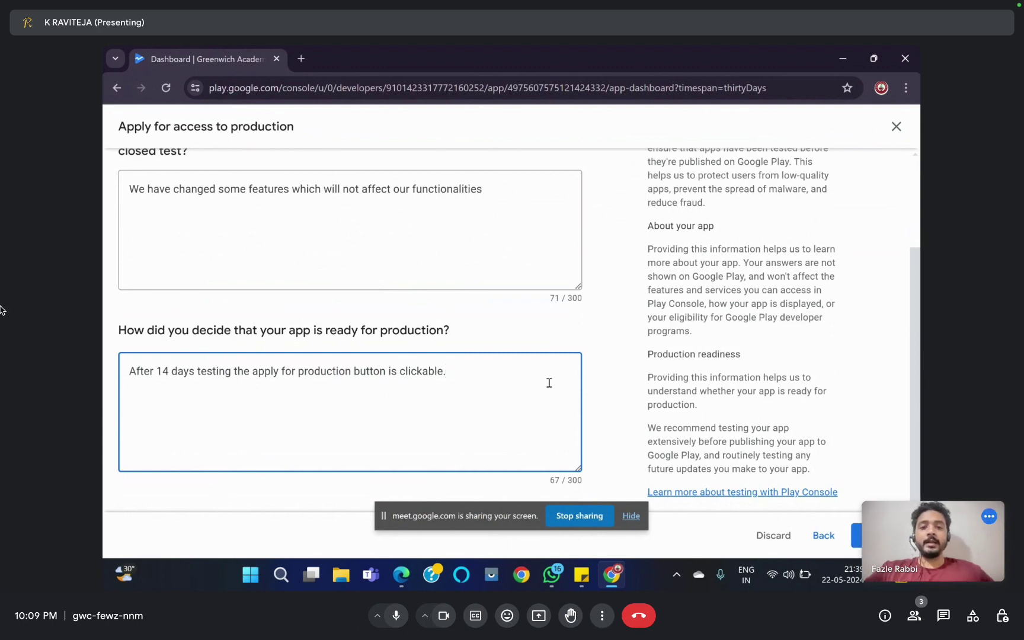
Extend the production readiness answer with "The app has no prior issues that's why it is ready for production."
type("Tha pp")
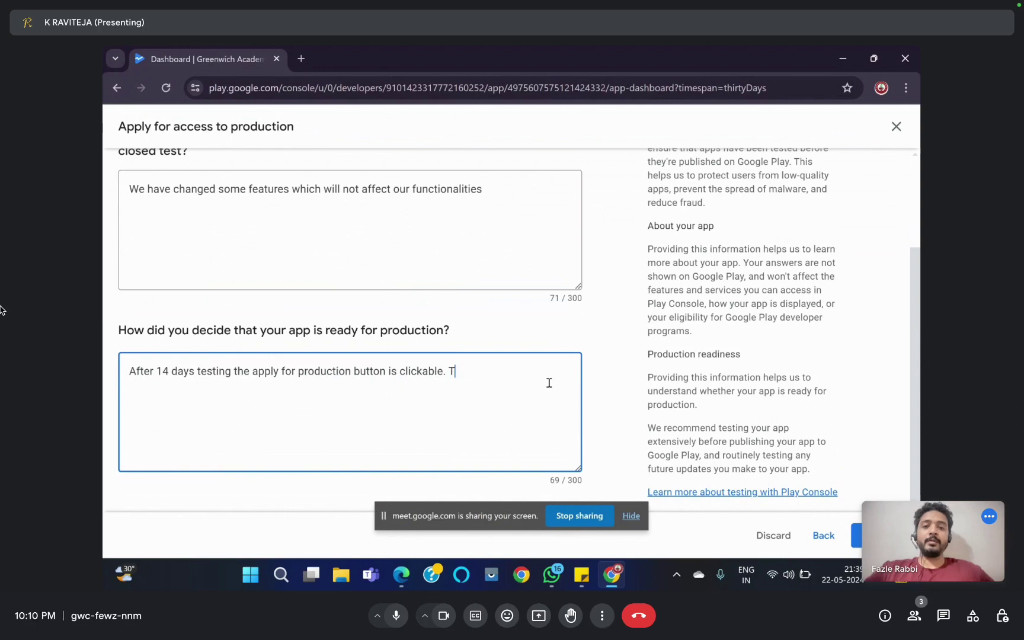
key("BackSpace")
key("BackSpace")
key("BackSpace")
key("BackSpace")
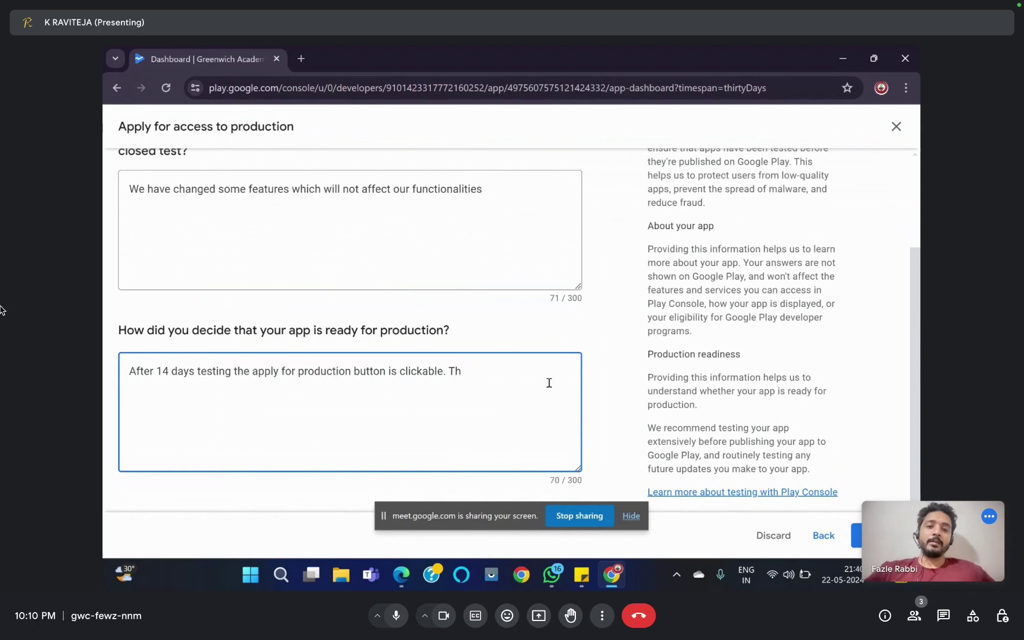
type("e app")
type(" has n")
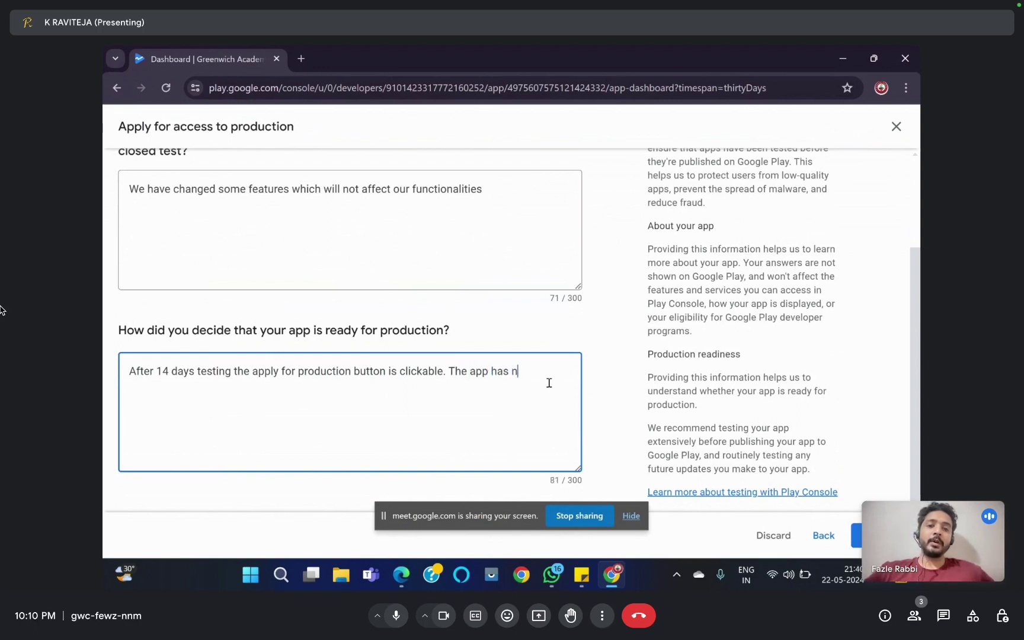
type("o prior issues")
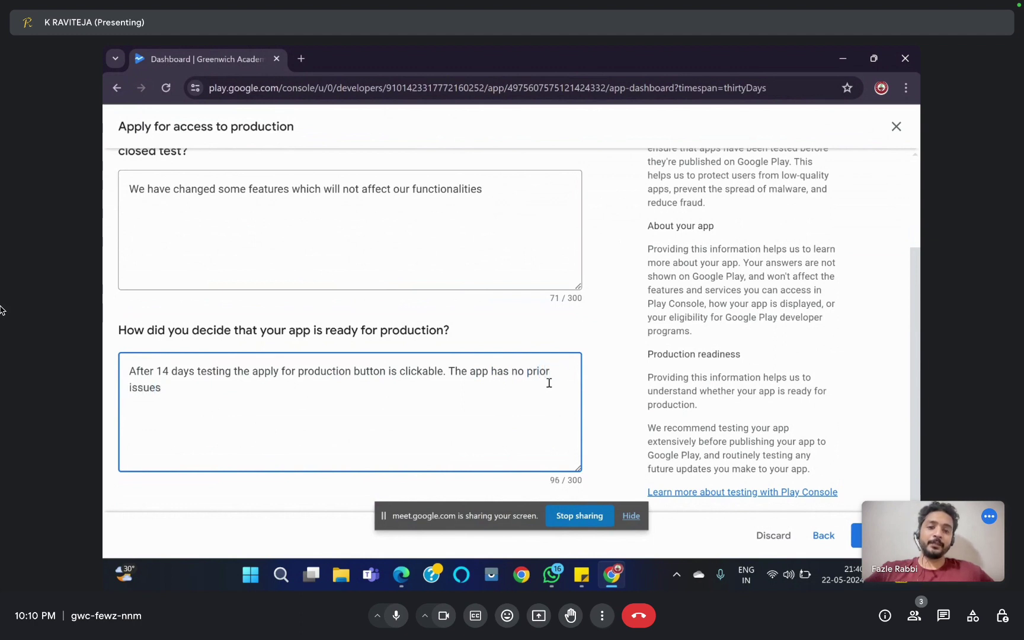
type(" thats")
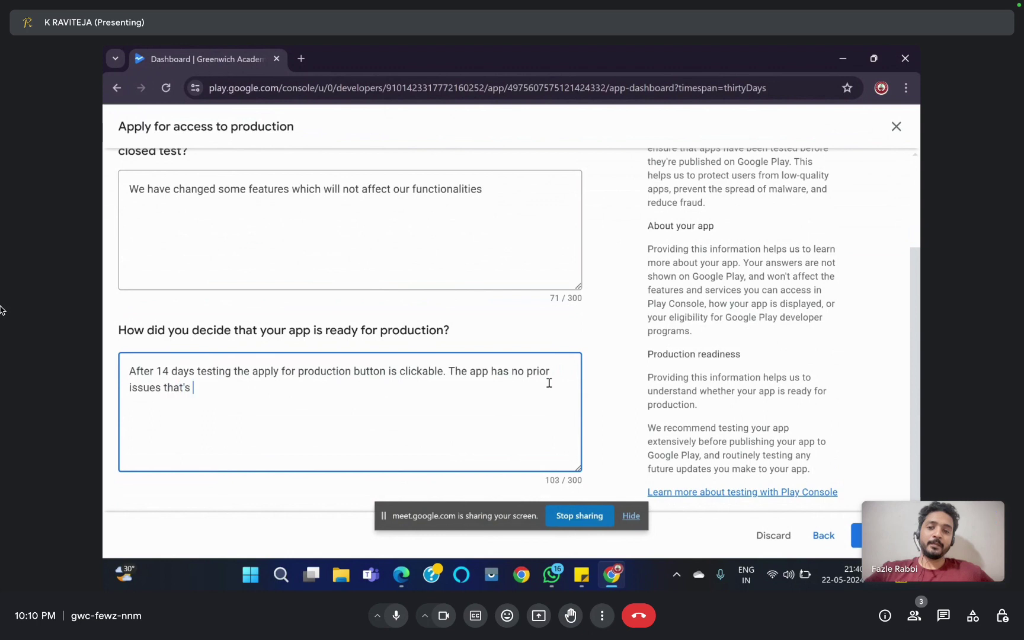
type(" wj")
type("y it is rea")
type("dy")
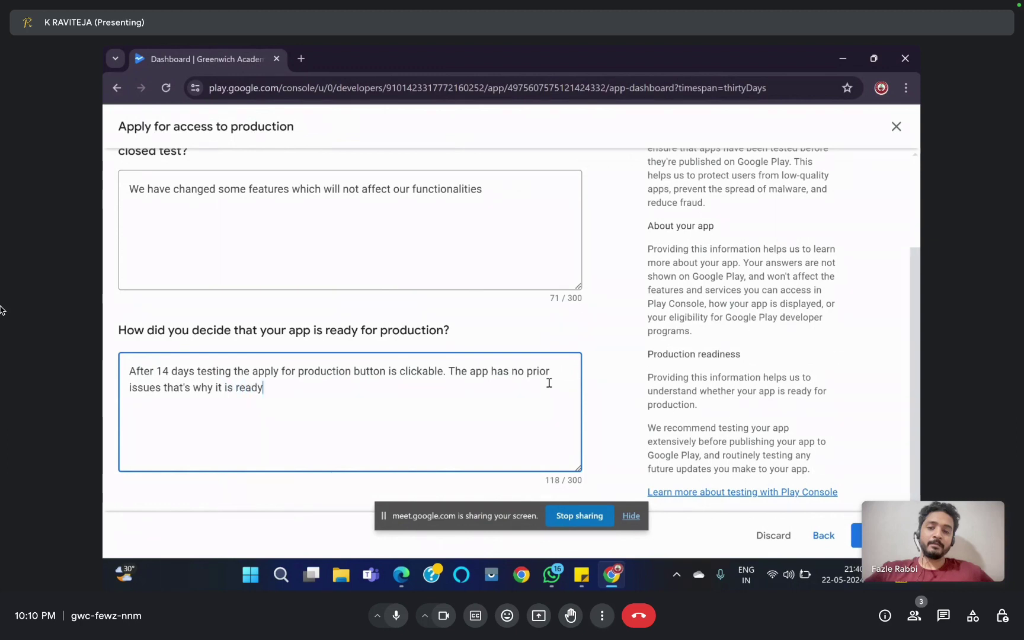
type(" dor production.")
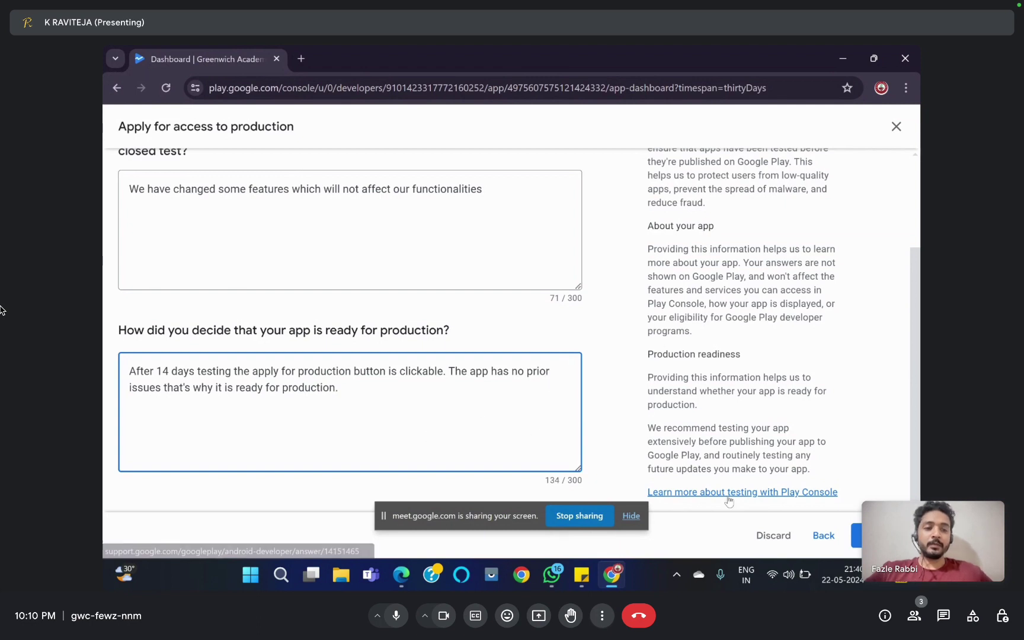
Move the floating camera tile to the upper-right corner of the Google Meet call and dismiss the incoming Telegram notifications
mouse_move(937, 533)
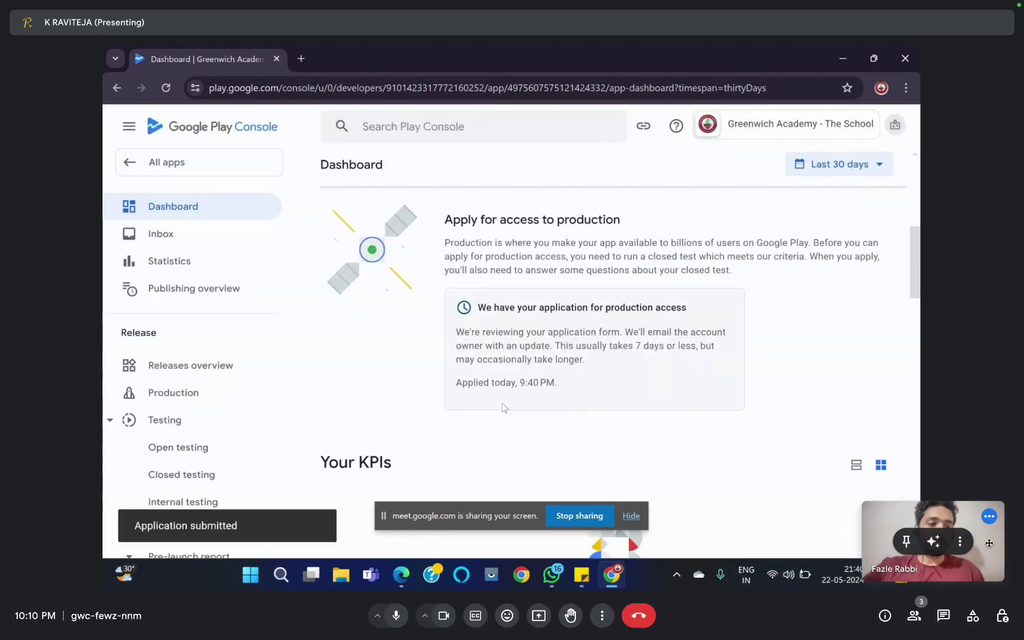
left_click_drag(989, 542, 989, 205)
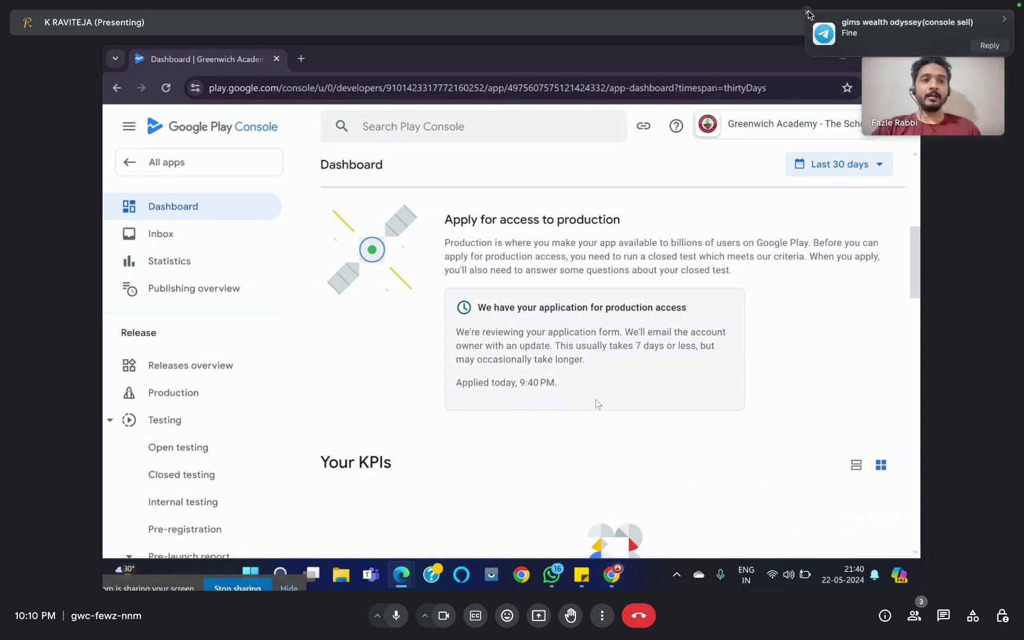
left_click(808, 11)
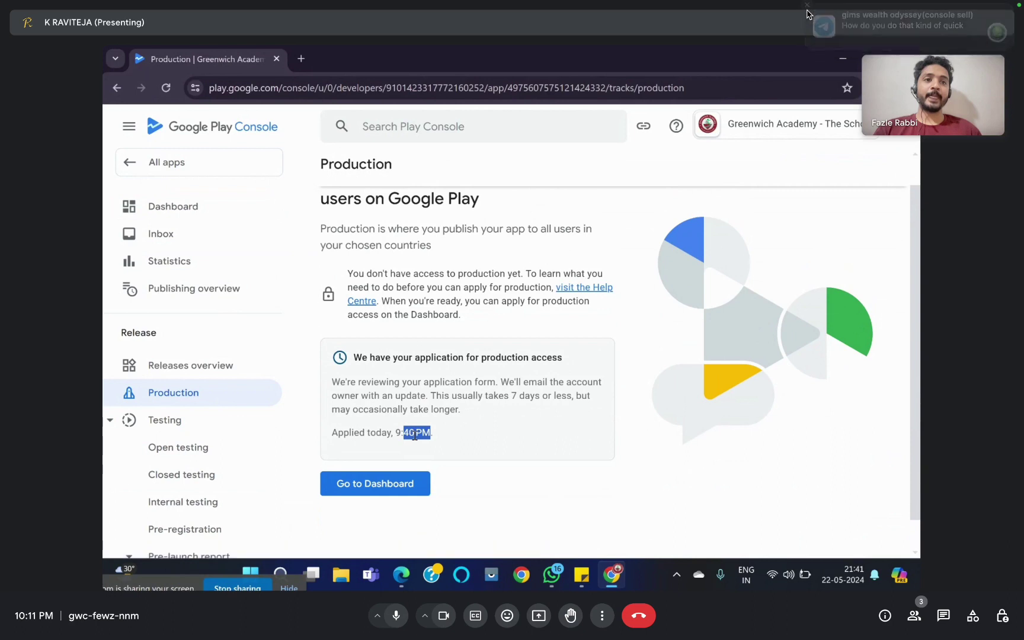
left_click(808, 13)
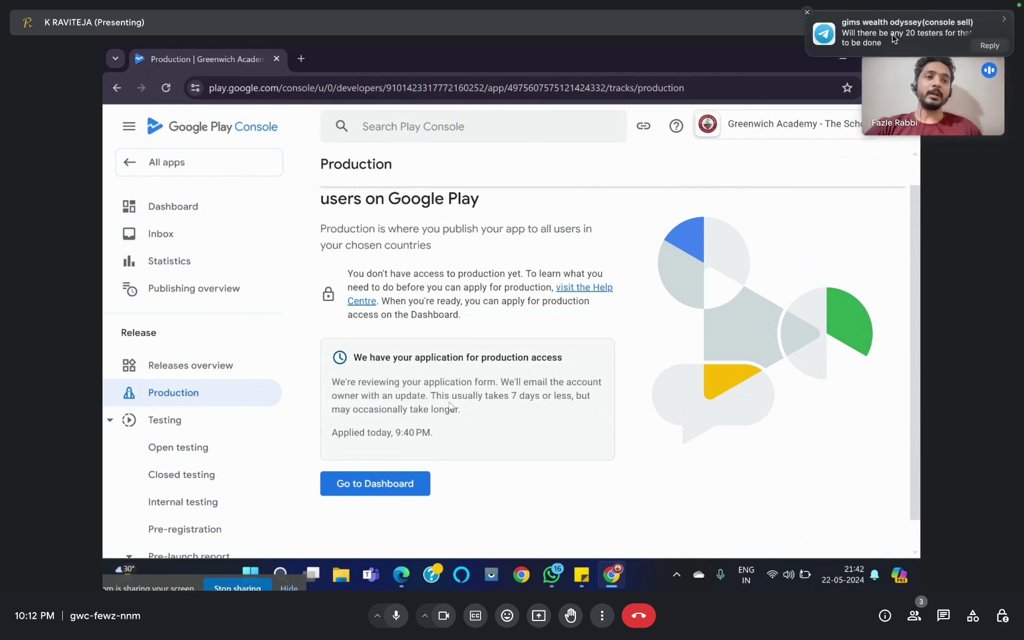
left_click(807, 11)
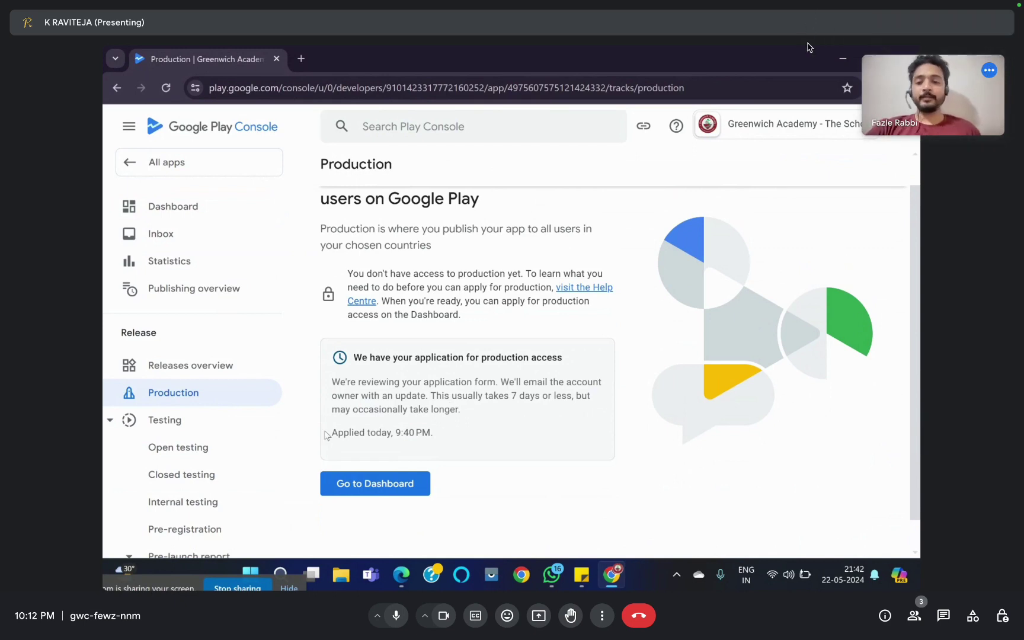
scroll(326, 435, "down", 2)
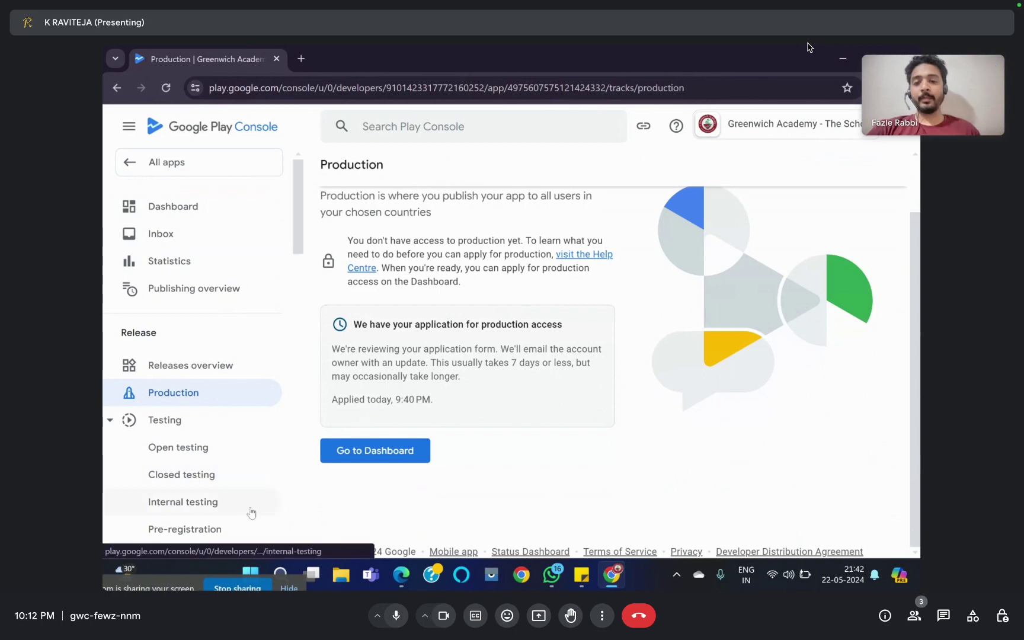
scroll(466, 285, "up", 2)
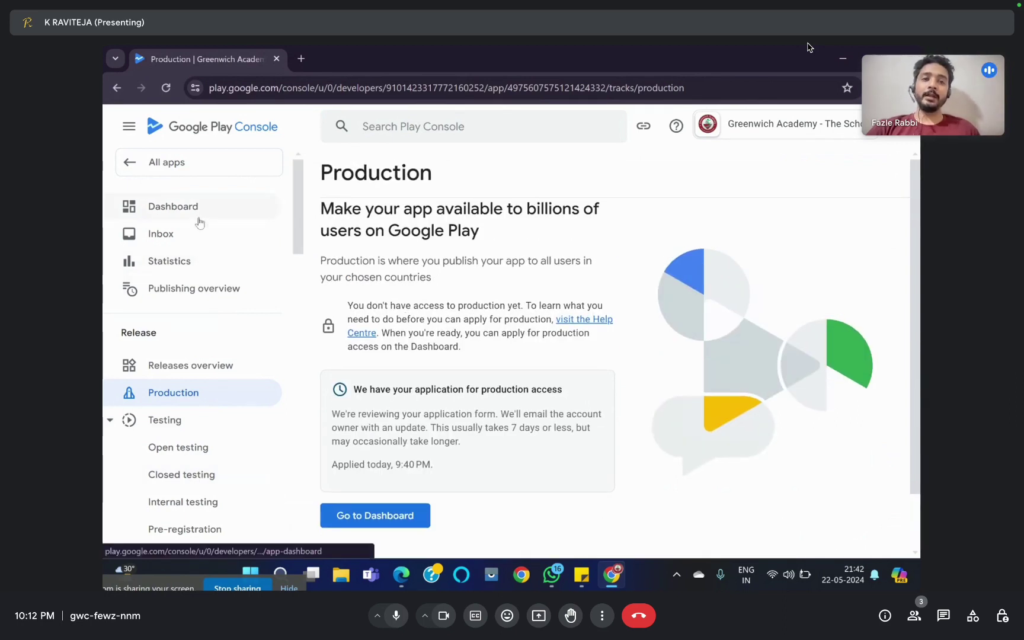
triple_click(382, 389)
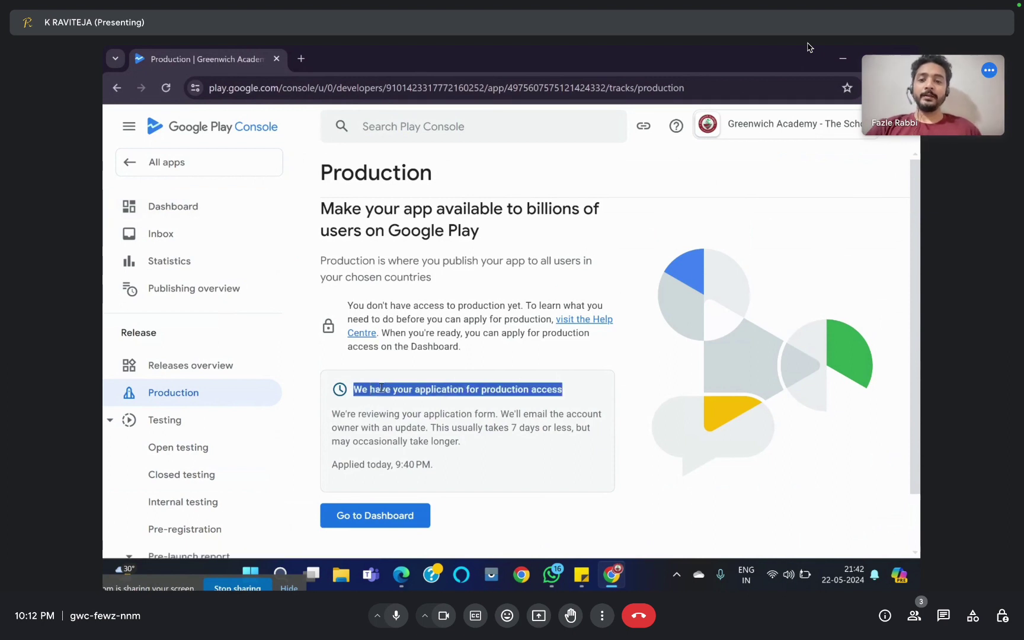
left_click(381, 388)
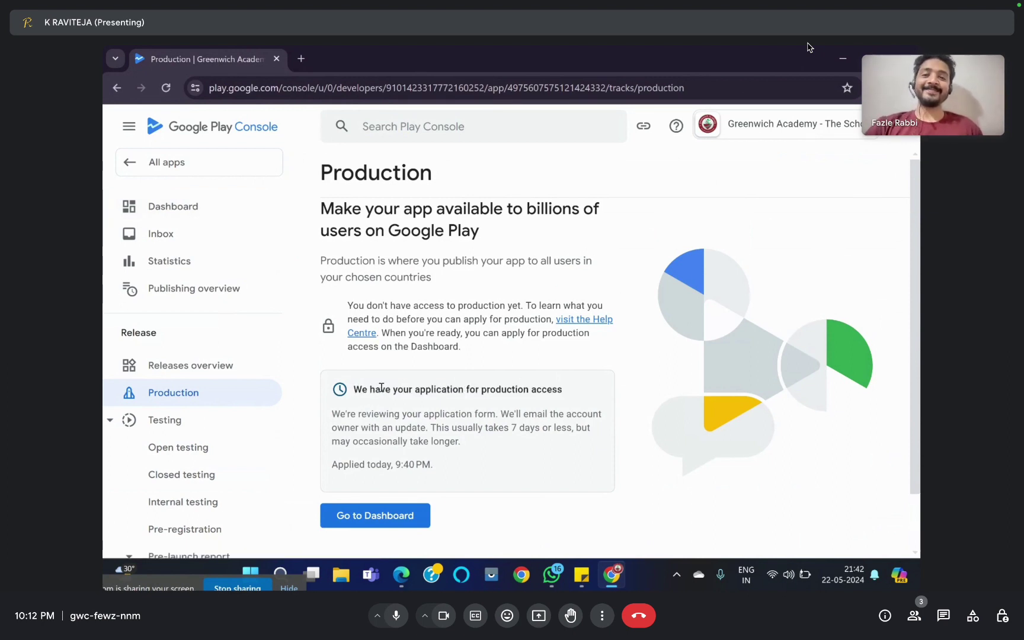